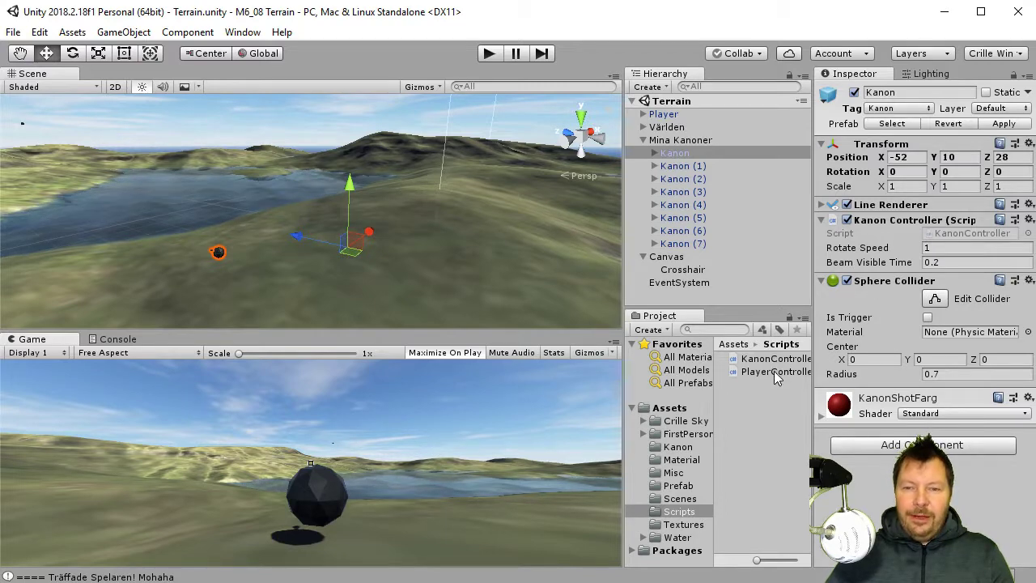
# - Preview the PlayerController script, collapse the Mina Kanoner group and select the Player object to inspect its components
pyautogui.click(775, 374)
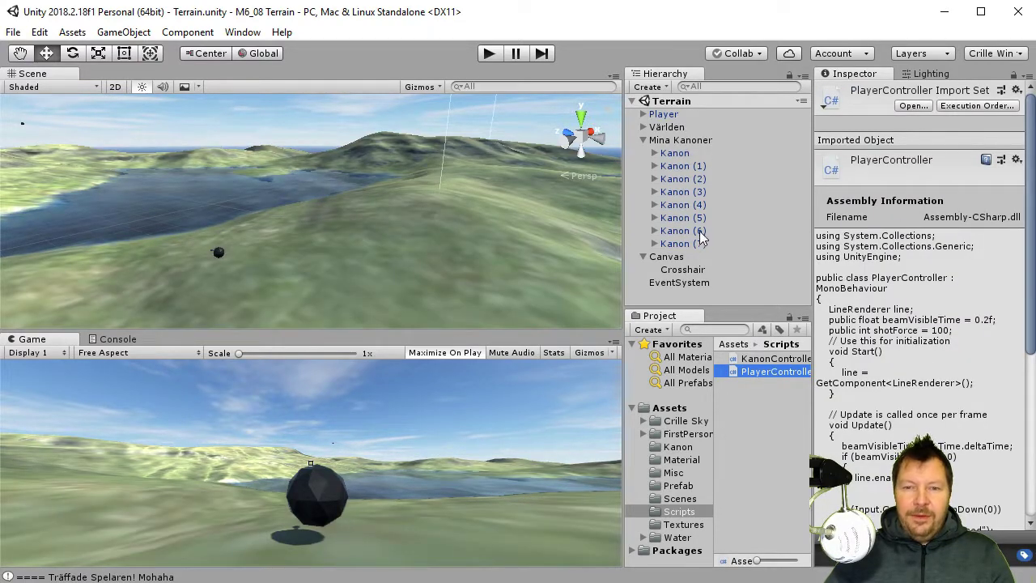
pyautogui.click(643, 140)
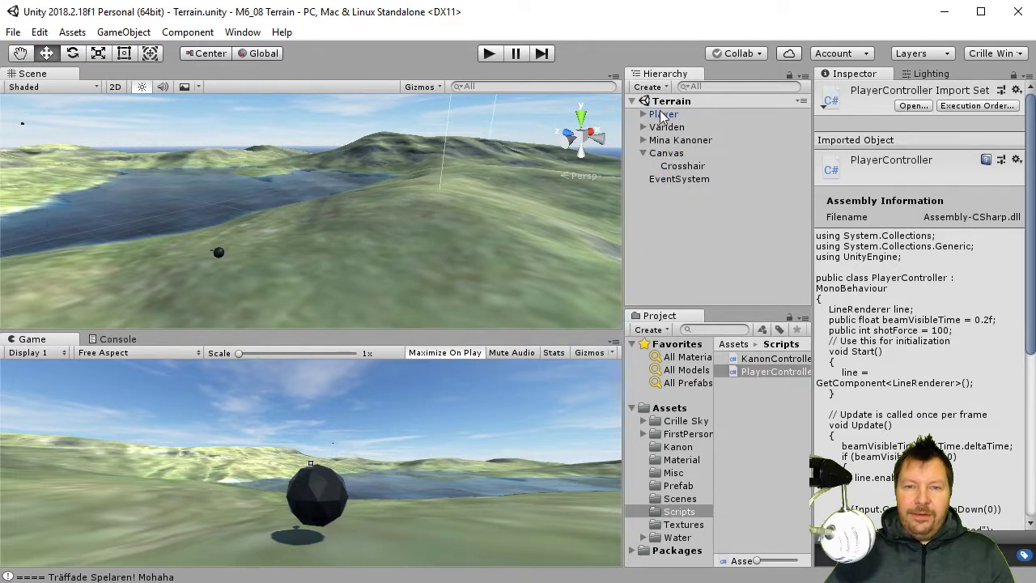
pyautogui.click(664, 114)
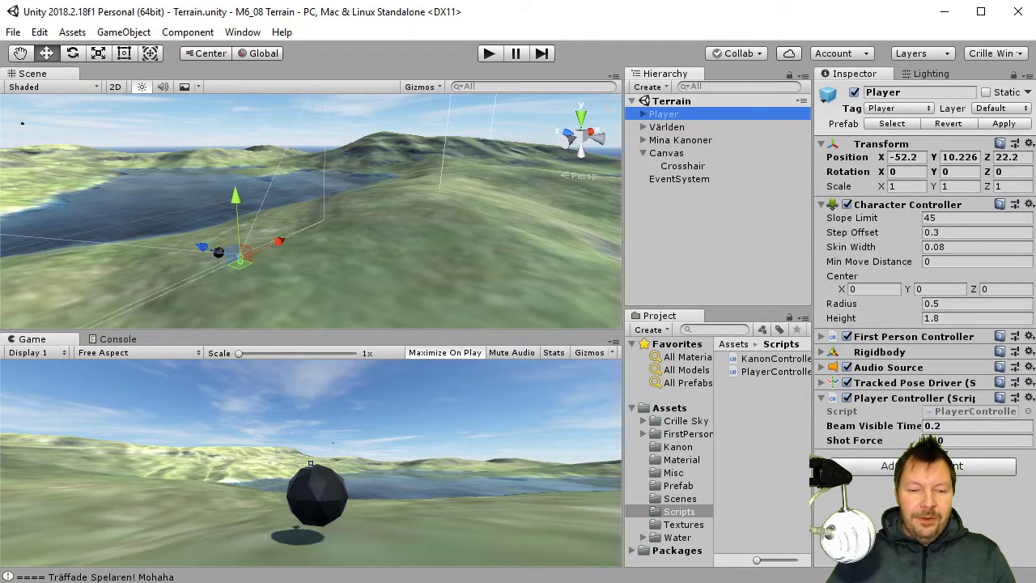
# - Switch to Visual Studio Code and review the fields, Start method and shooting code in PlayerController.cs
pyautogui.hotkey('alt', 'Tab')
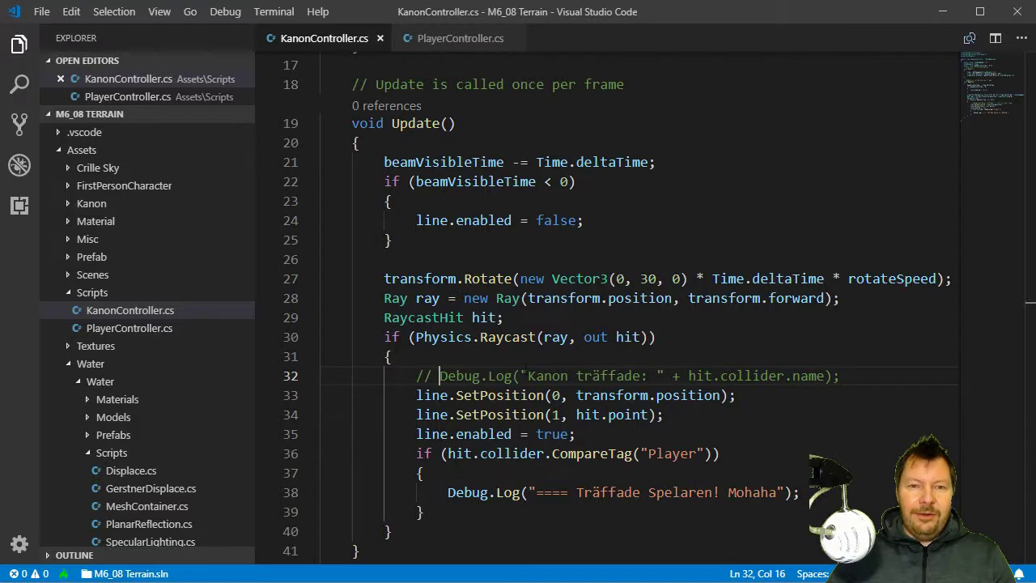
pyautogui.click(429, 39)
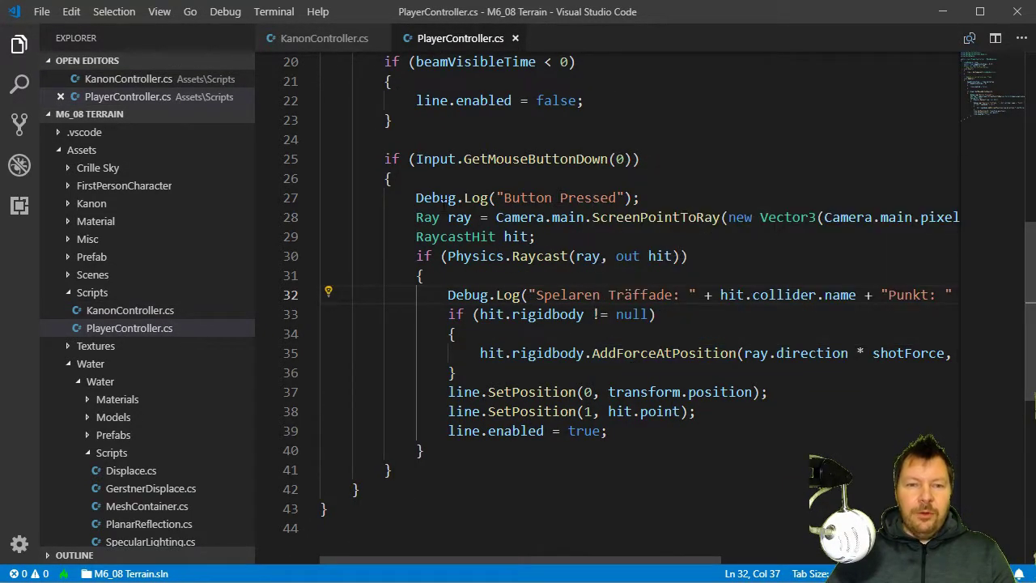
pyautogui.moveTo(528, 198); pyautogui.dragTo(640, 197)
pyautogui.scroll(3, 673, 257)
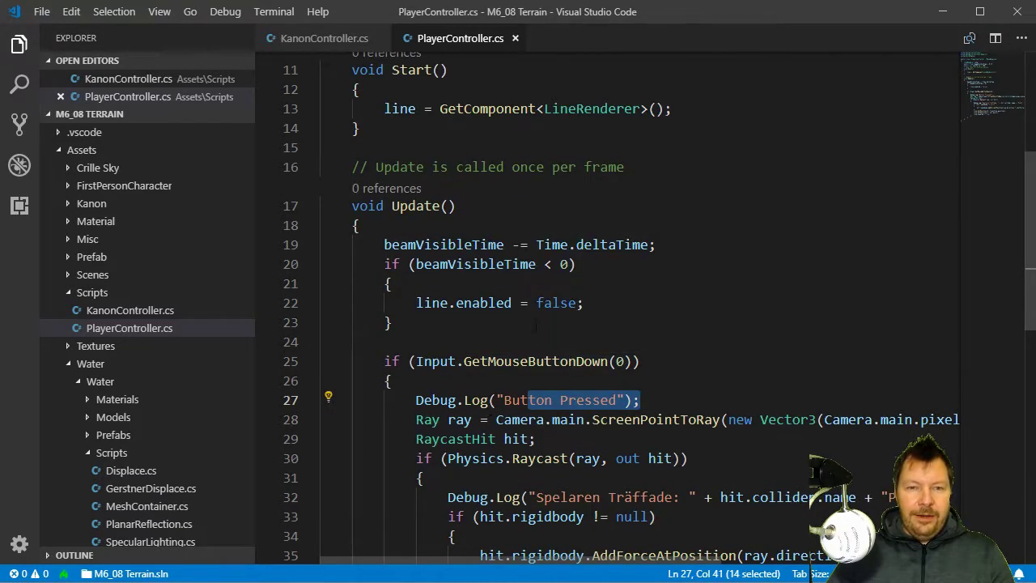
pyautogui.scroll(4, 612, 292)
pyautogui.click(587, 239)
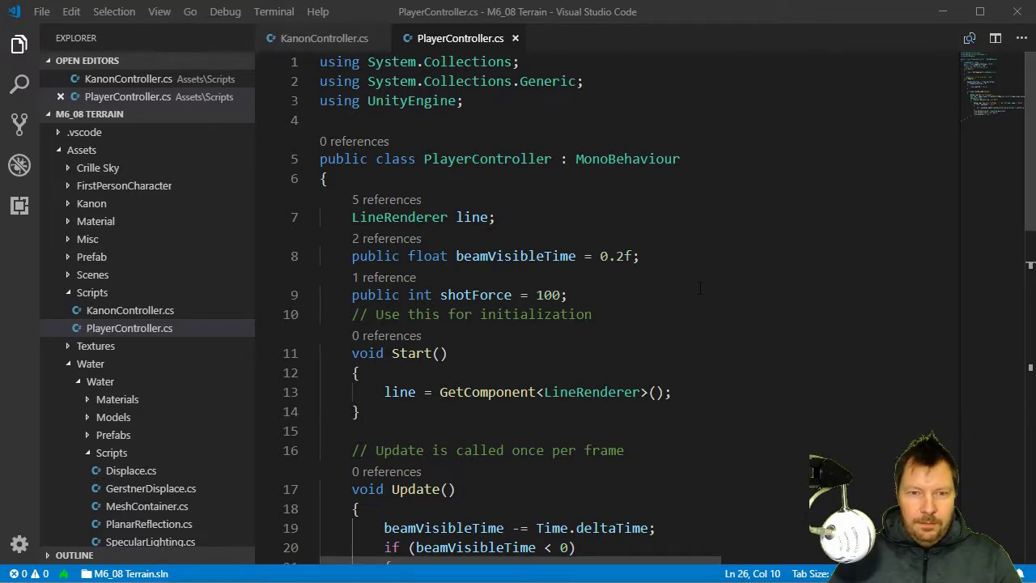
pyautogui.scroll(-5, 702, 288)
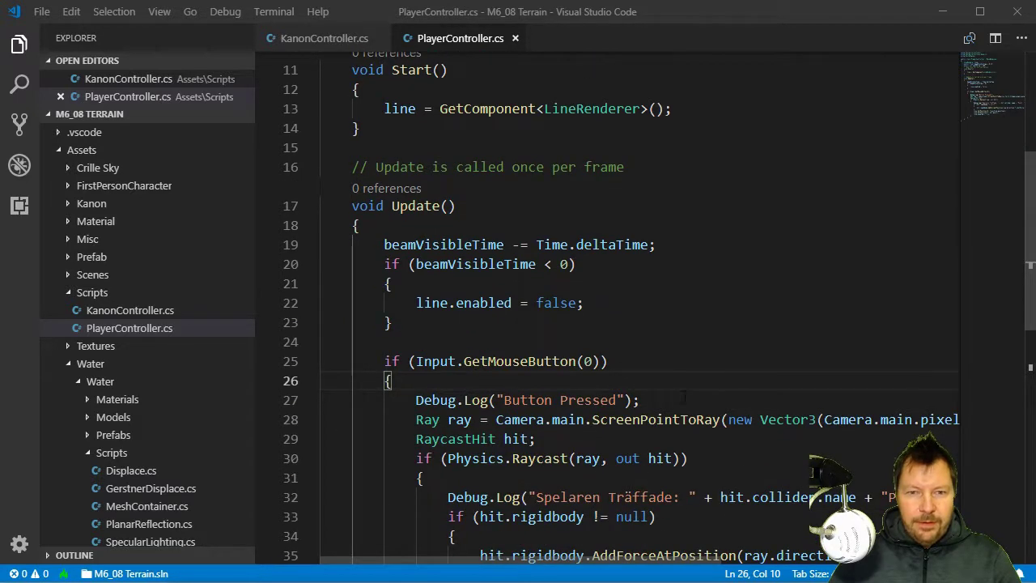
pyautogui.hotkey('alt', 'Tab')
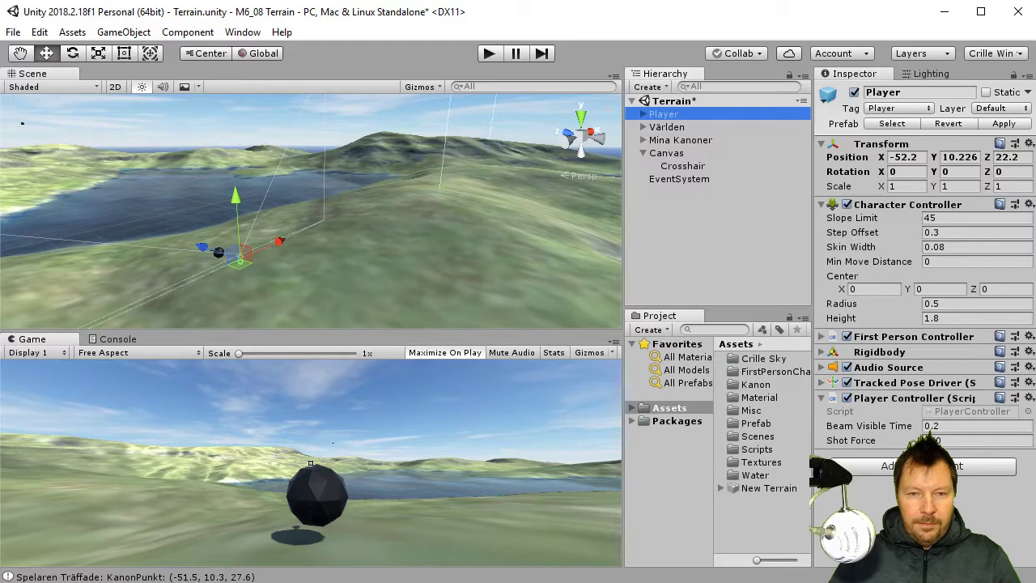
pyautogui.hotkey('alt', 'Tab')
pyautogui.scroll(4, 385, 177)
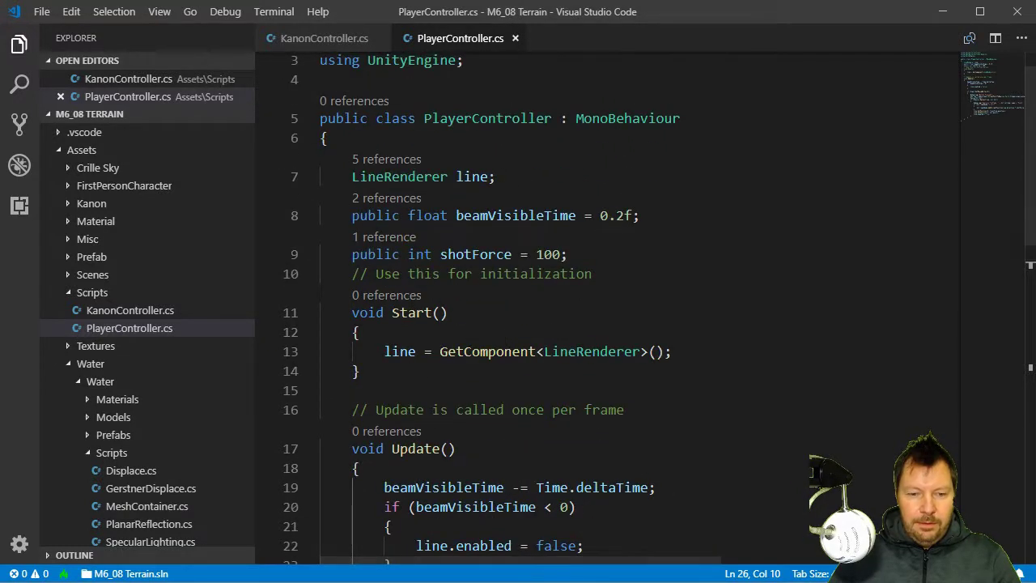
# - Switch to Unity and add a Line Renderer component to the Player object
pyautogui.hotkey('alt', 'Tab')
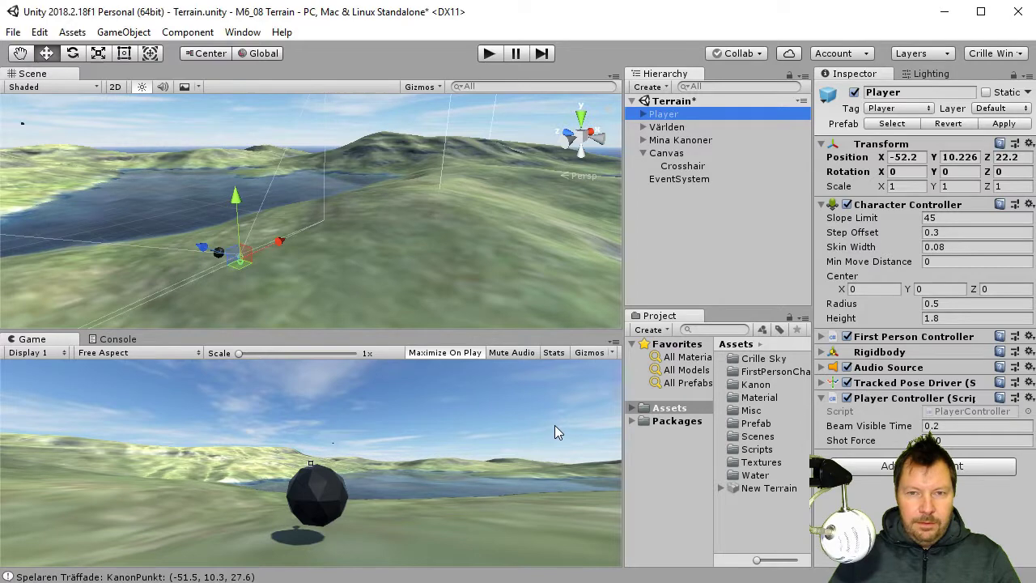
pyautogui.click(860, 465)
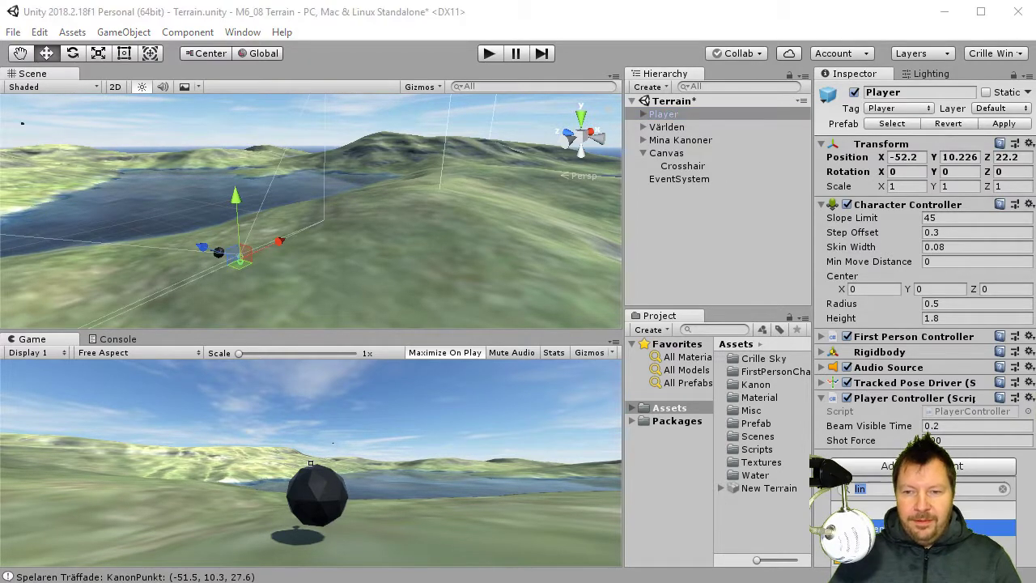
pyautogui.press('Return')
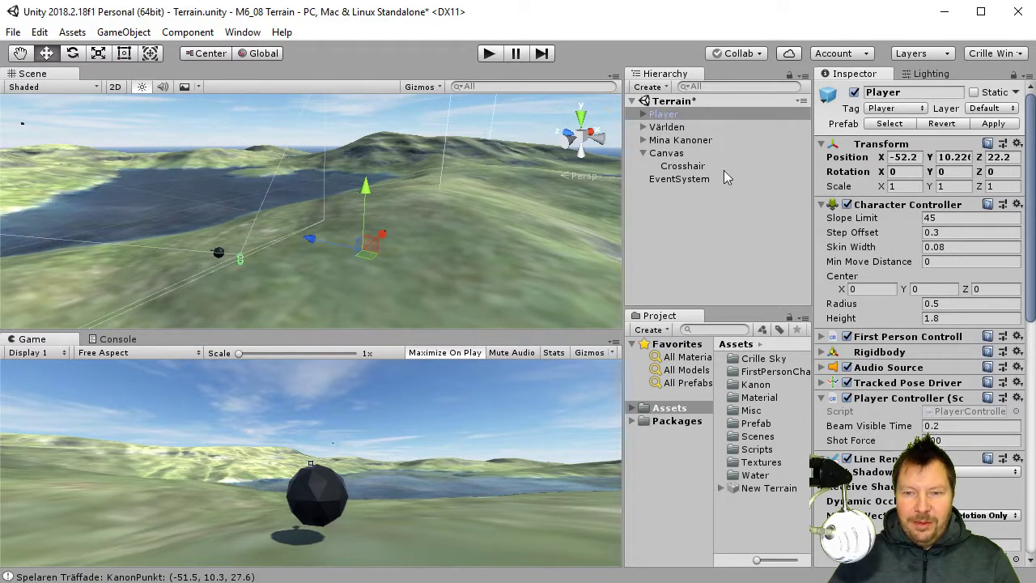
# - Lower the Player's Line Renderer width curve from its start key to nearly 0
pyautogui.scroll(-5, 901, 333)
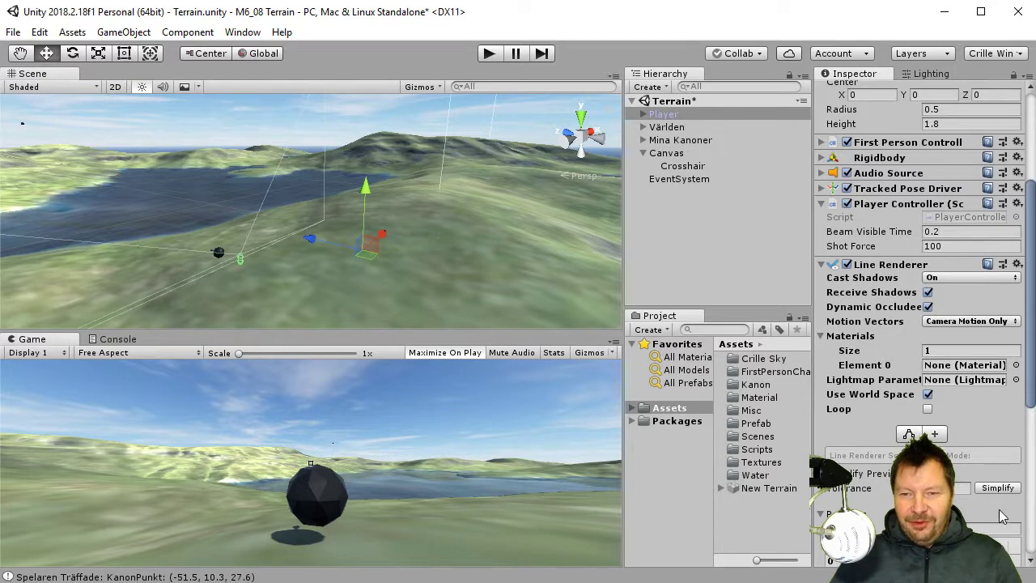
pyautogui.scroll(-4, 1002, 517)
pyautogui.click(975, 427)
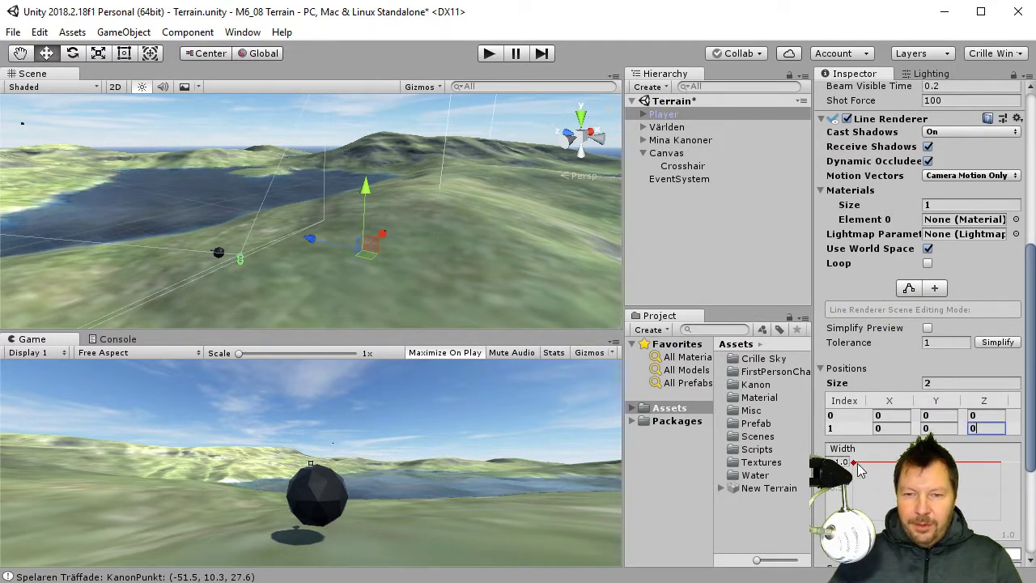
pyautogui.moveTo(859, 467); pyautogui.dragTo(866, 528)
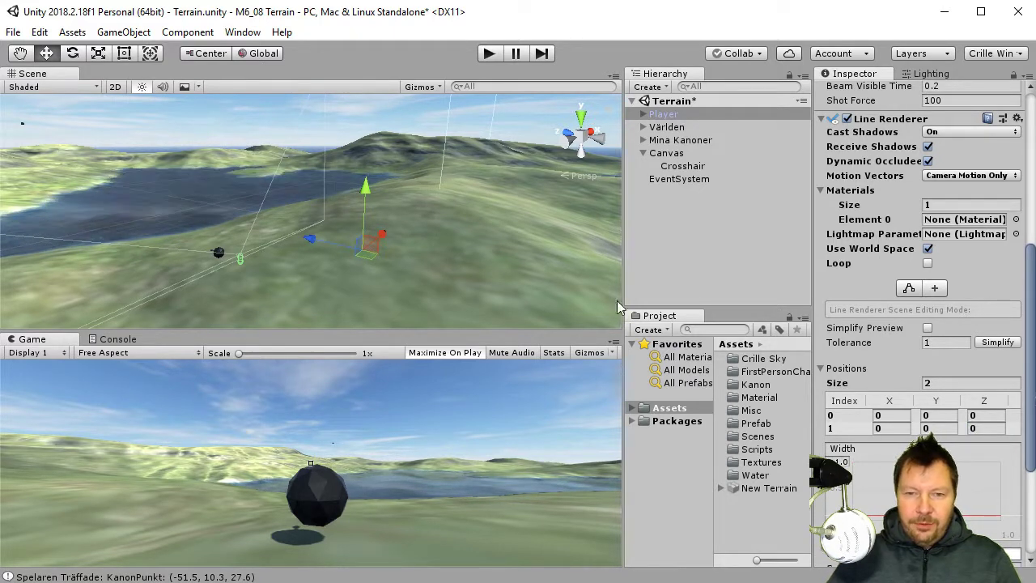
# - Create a new material named PlayerShotFarg in the Assets Material folder
pyautogui.click(635, 410)
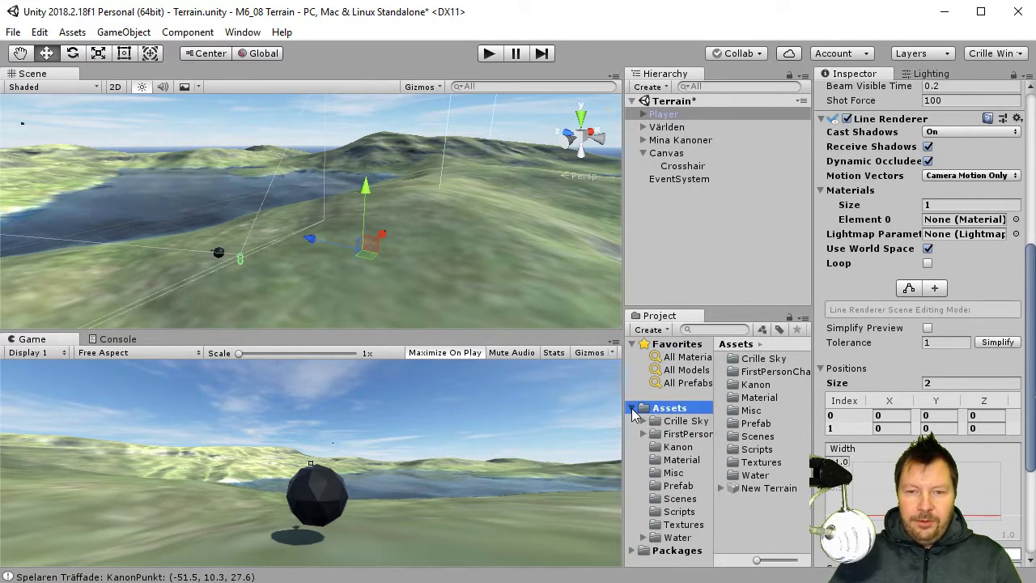
pyautogui.click(682, 460)
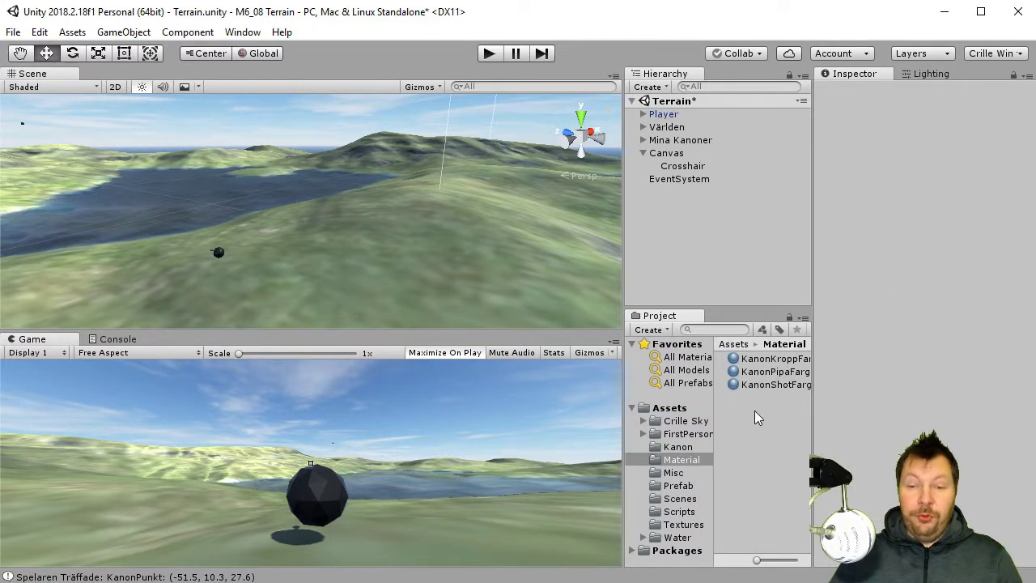
pyautogui.rightClick(754, 411)
pyautogui.moveTo(867, 431)
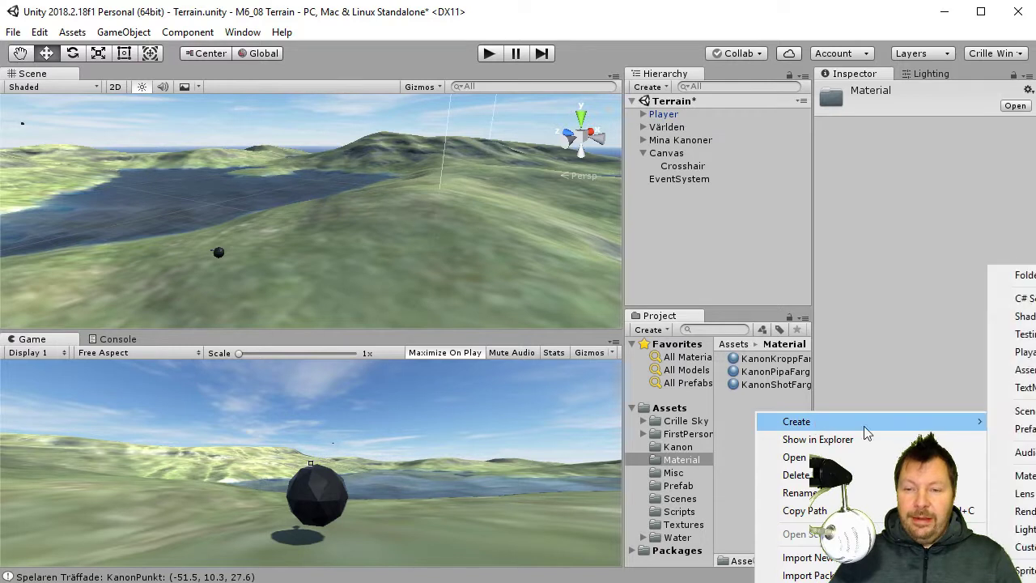
pyautogui.click(1021, 475)
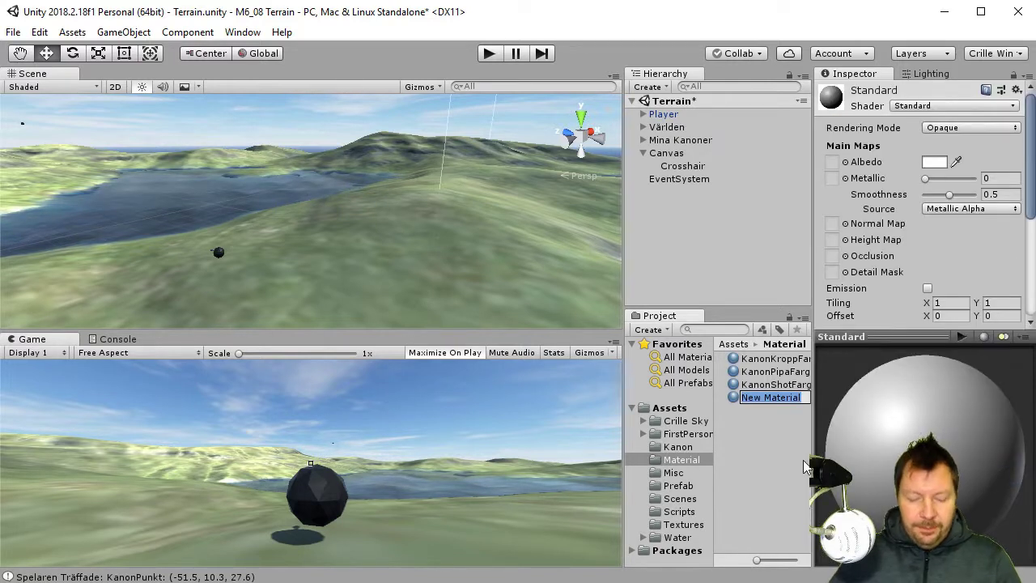
pyautogui.write('PlayerShotFarg')
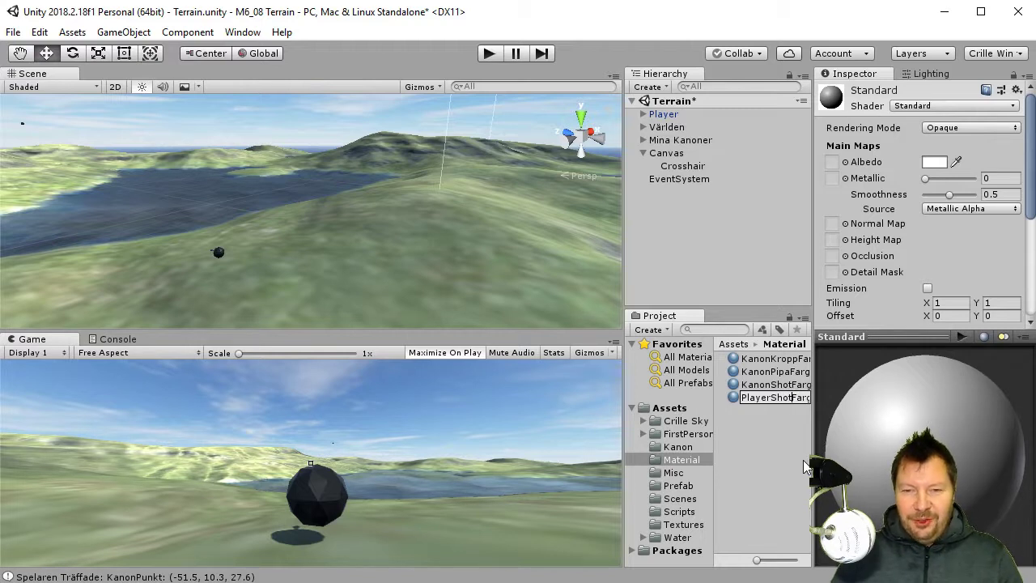
pyautogui.press('Return')
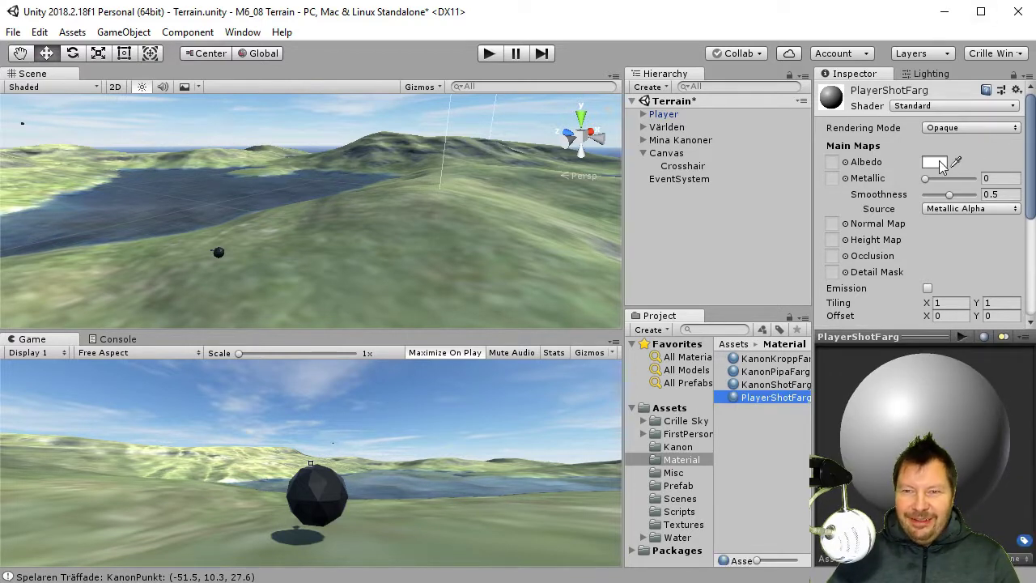
# - Compare the existing cannon materials and set PlayerShotFarg's albedo colour to a bright blue, about 0037FB
pyautogui.click(776, 372)
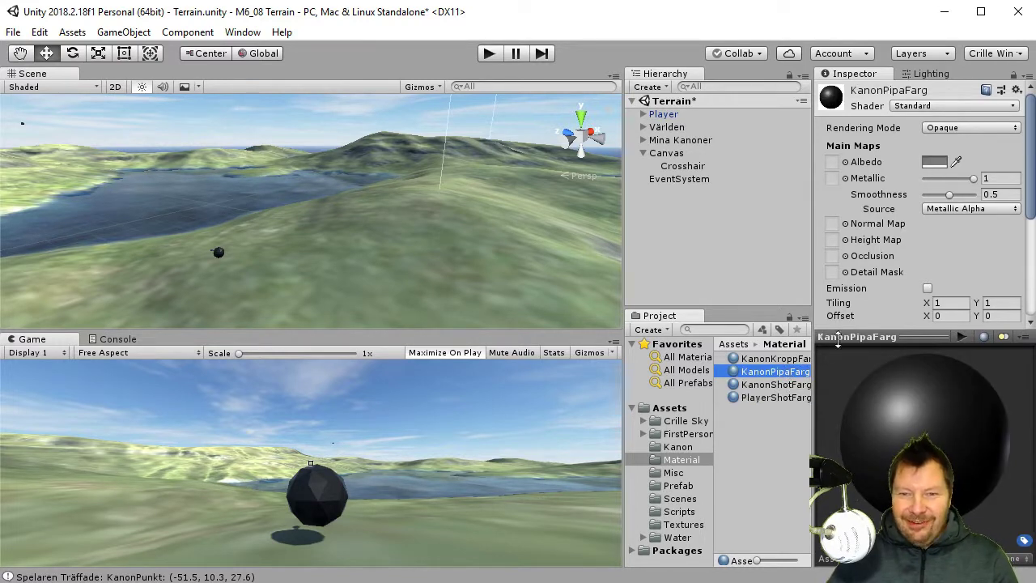
pyautogui.click(798, 387)
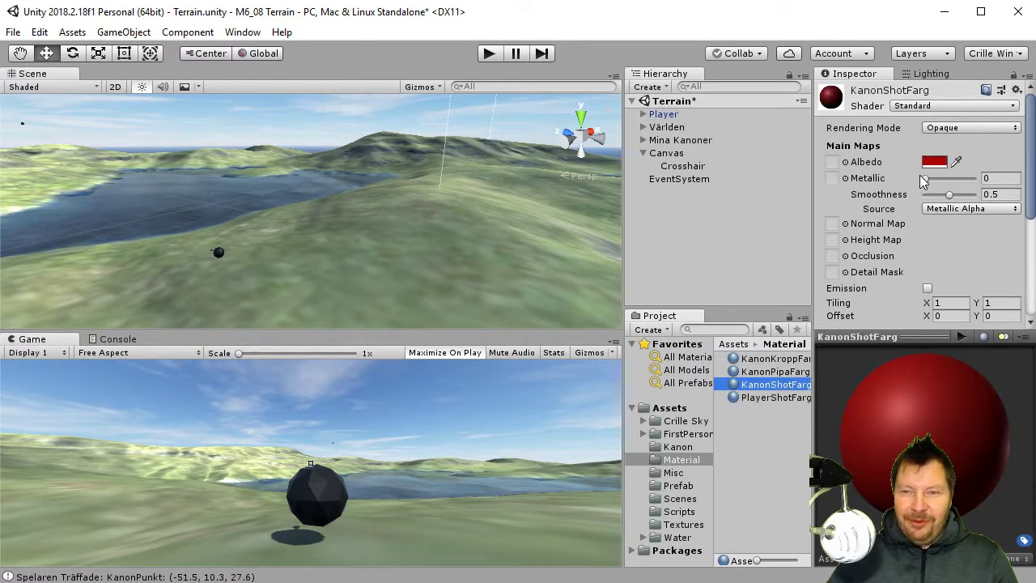
pyautogui.click(763, 398)
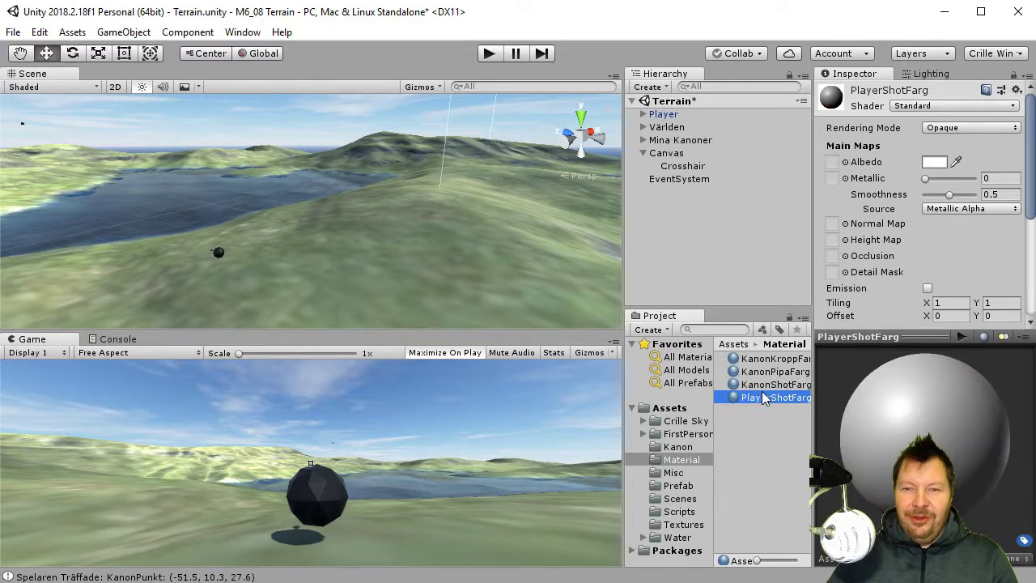
pyautogui.click(936, 163)
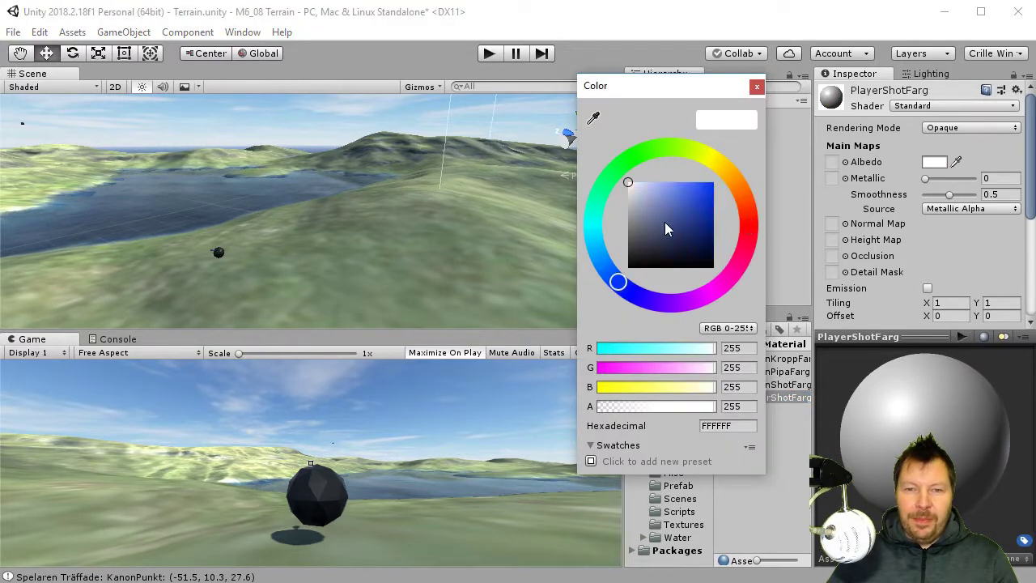
pyautogui.click(698, 191)
pyautogui.moveTo(701, 192); pyautogui.dragTo(715, 184)
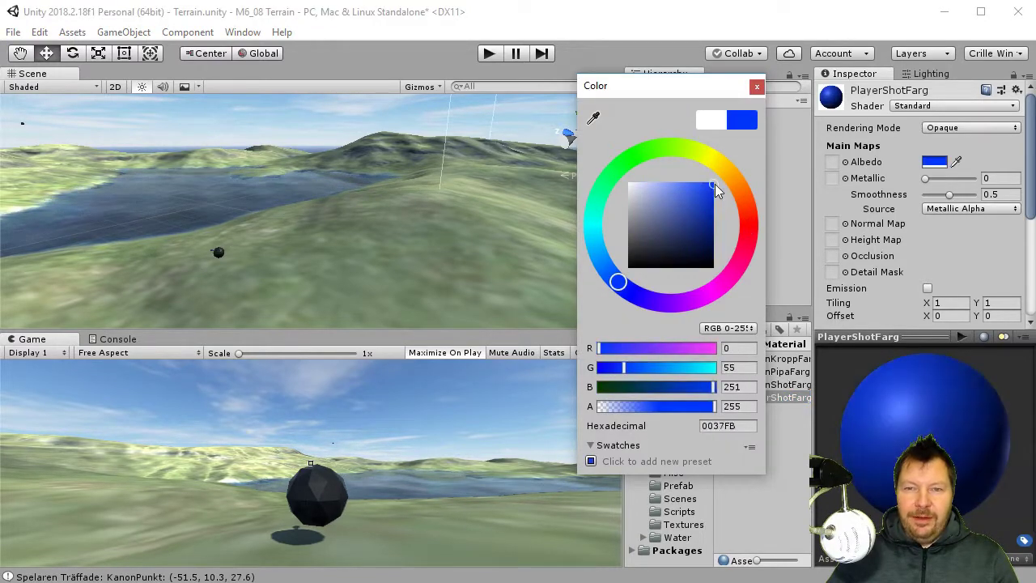
pyautogui.click(757, 87)
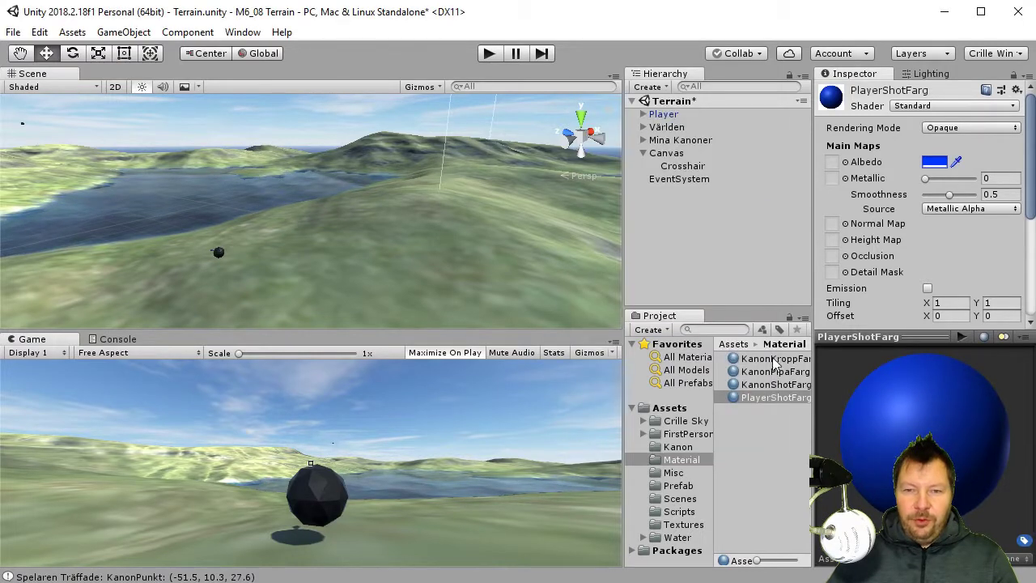
# - Assign the PlayerShotFarg material to Element 0 of the Player's Line Renderer and save the scene
pyautogui.click(664, 114)
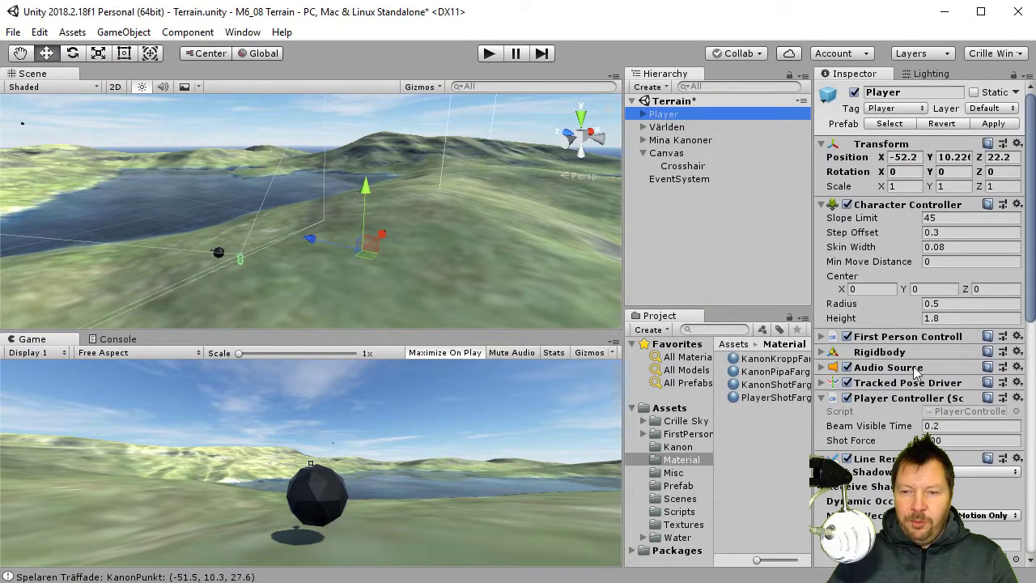
pyautogui.scroll(-5, 917, 371)
pyautogui.moveTo(766, 399); pyautogui.dragTo(964, 322)
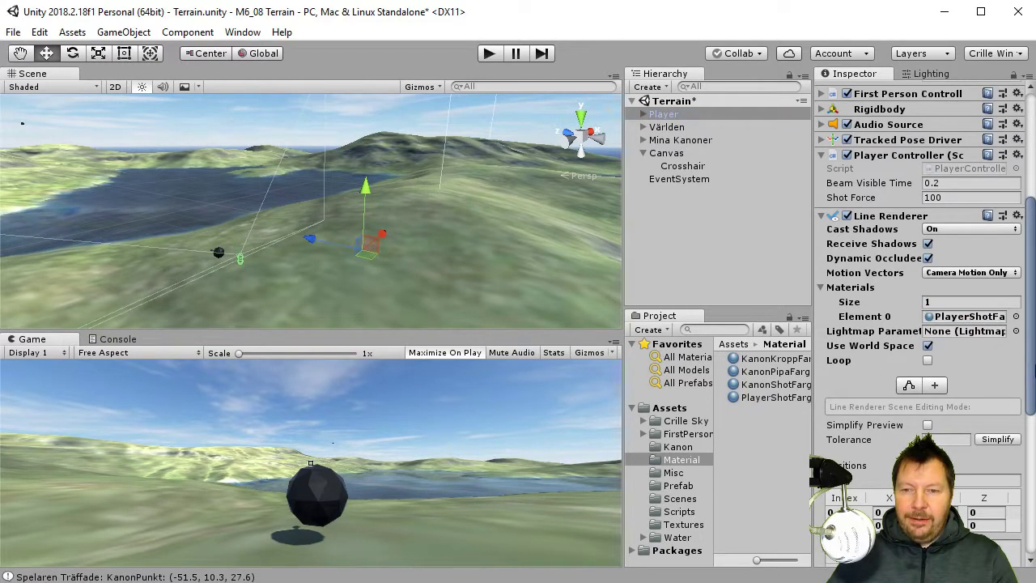
pyautogui.scroll(-10, 1031, 368)
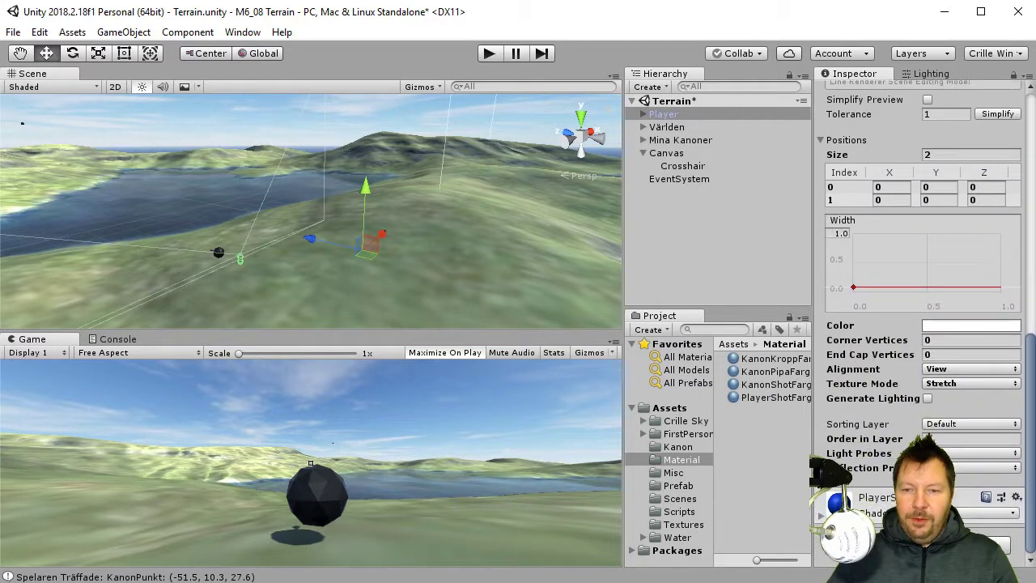
pyautogui.scroll(15, 923, 324)
pyautogui.click(728, 231)
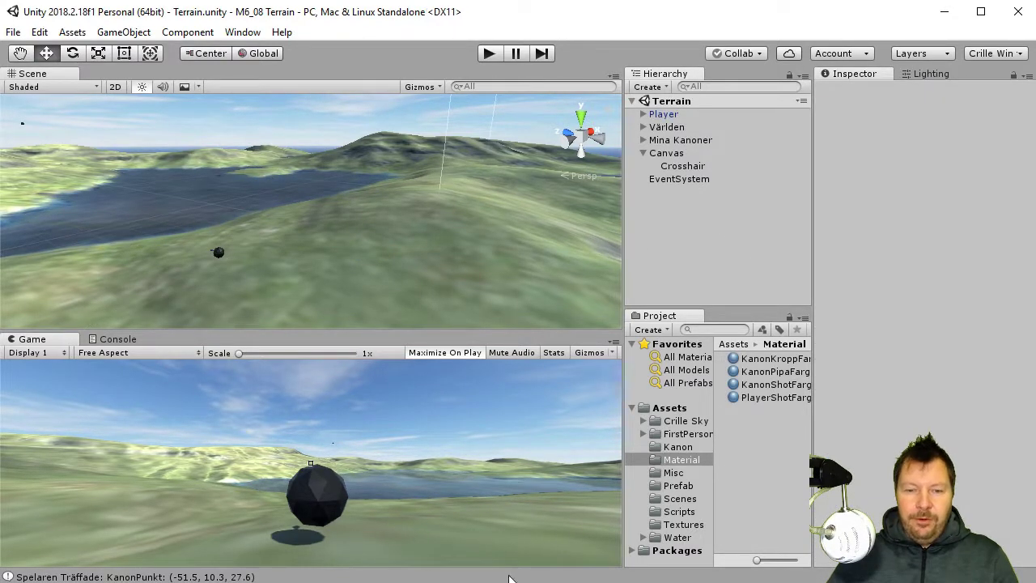
# - Switch to Visual Studio Code and examine the line variable's declaration and its GetComponent<LineRenderer>() assignment in PlayerController.cs
pyautogui.hotkey('alt', 'Tab')
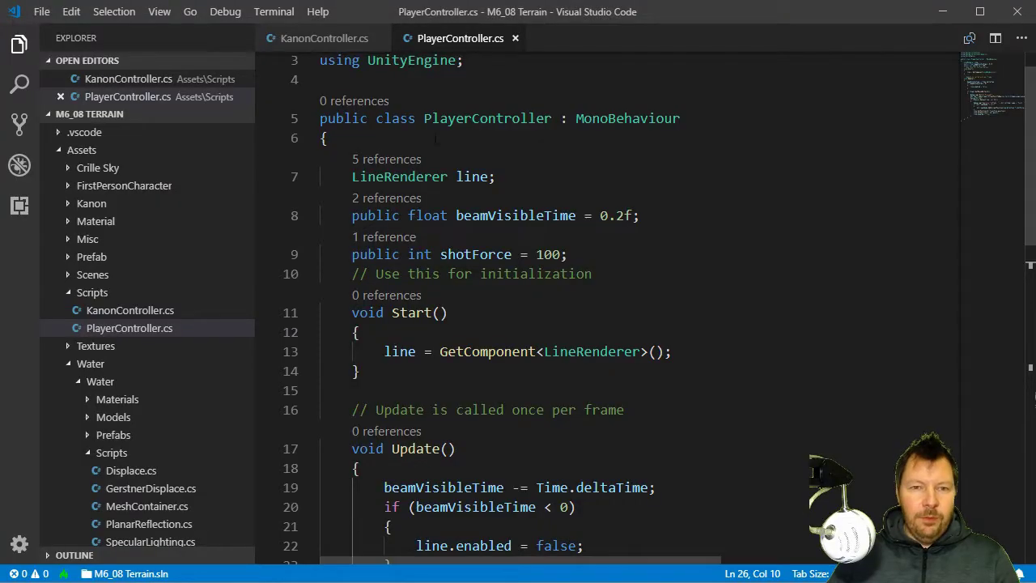
pyautogui.moveTo(376, 176); pyautogui.dragTo(496, 176)
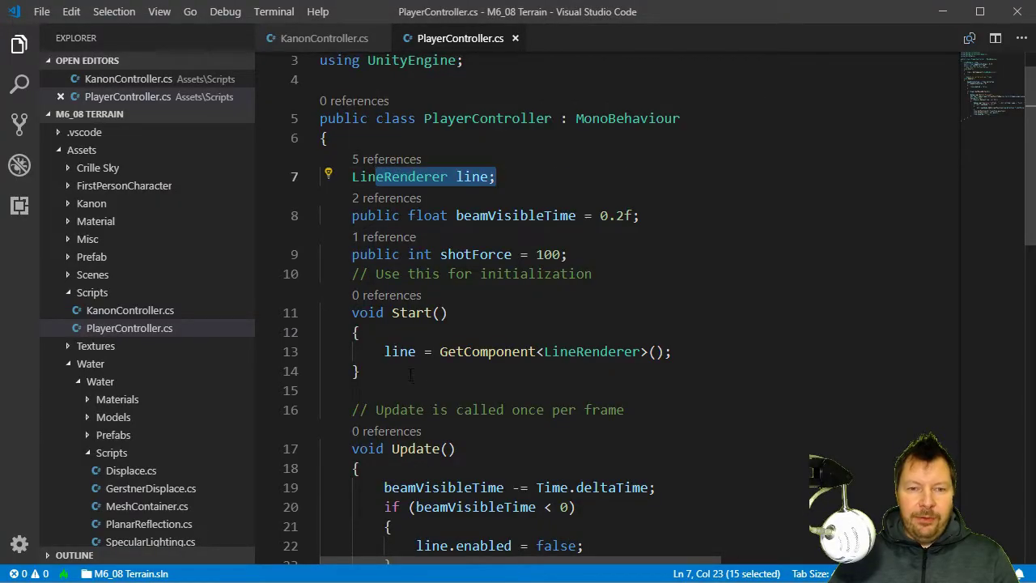
pyautogui.moveTo(384, 352); pyautogui.dragTo(672, 351)
pyautogui.click(703, 350)
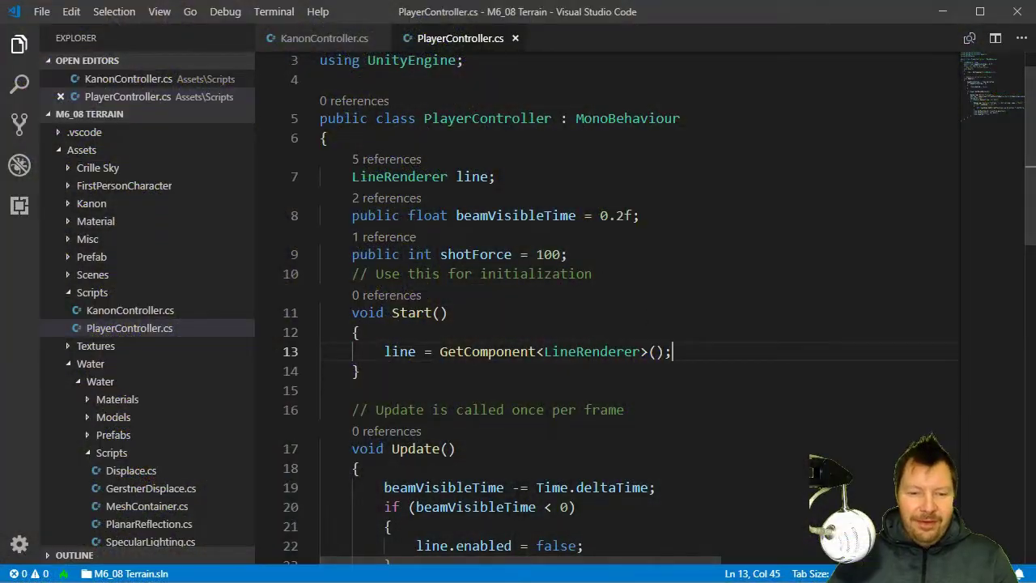
# - Switch to Unity and play-test the game, firing several shots at the cannons and terrain before stopping play mode
pyautogui.hotkey('alt', 'Tab')
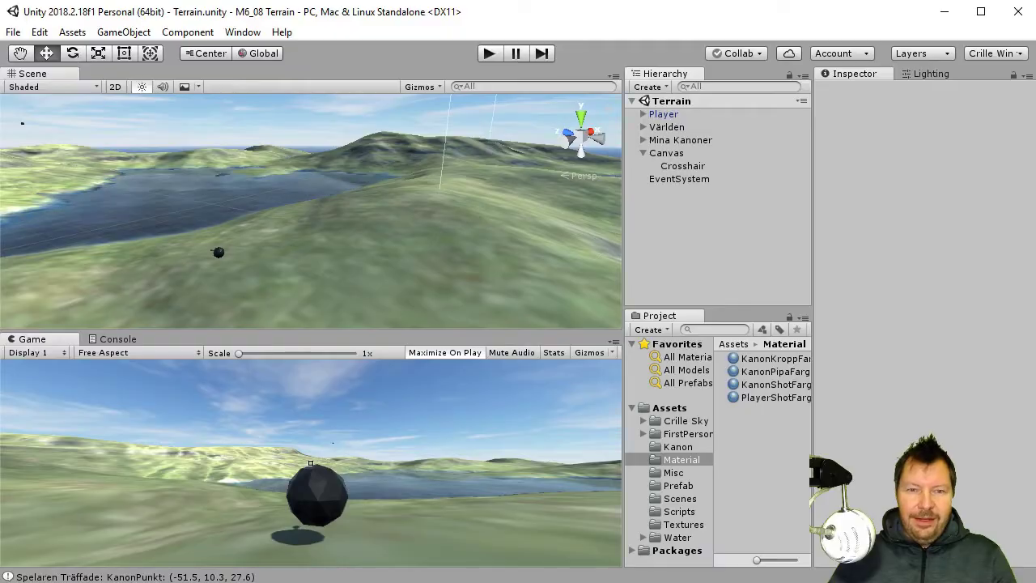
pyautogui.click(491, 54)
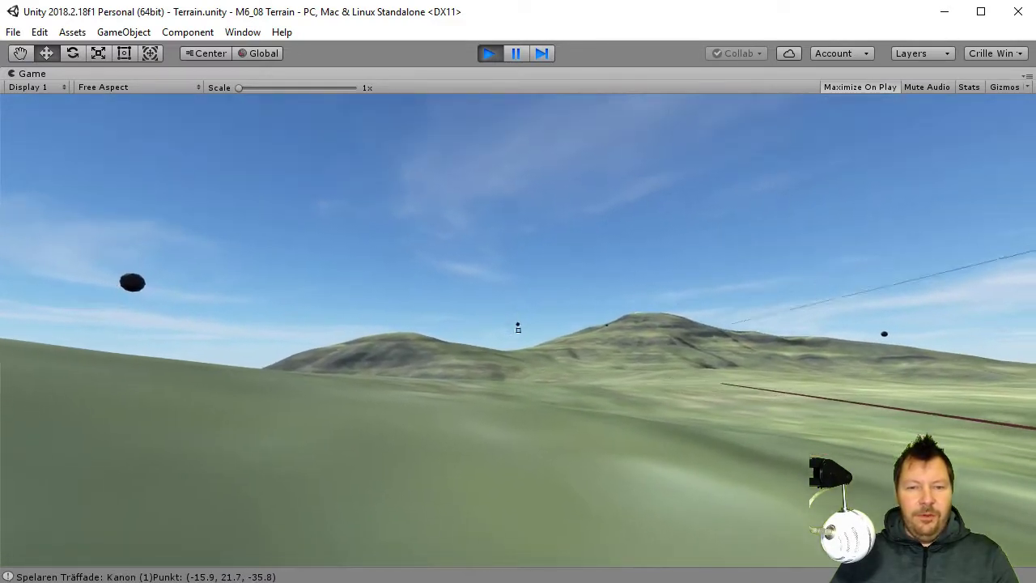
pyautogui.click(518, 330)
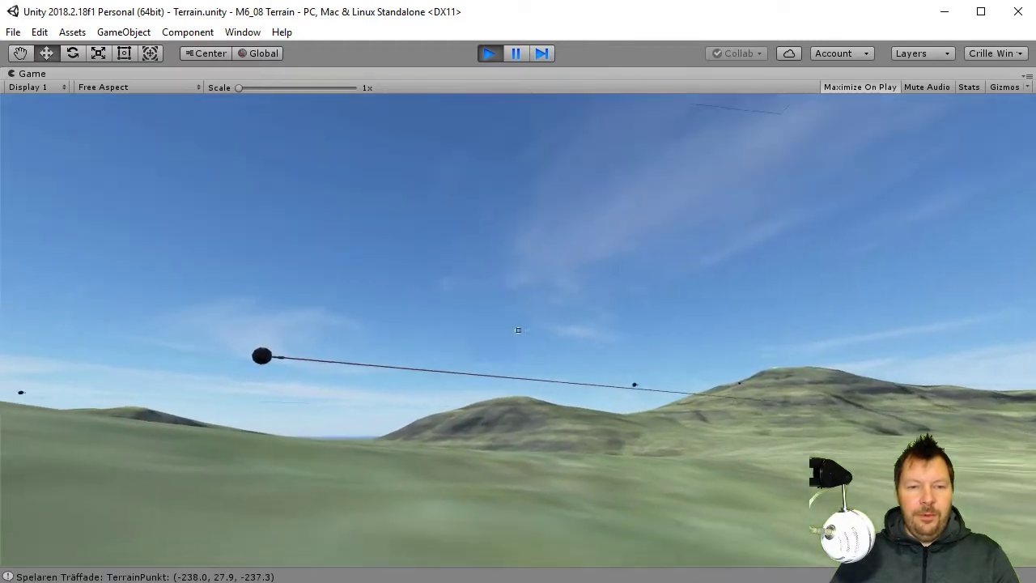
pyautogui.click(518, 330)
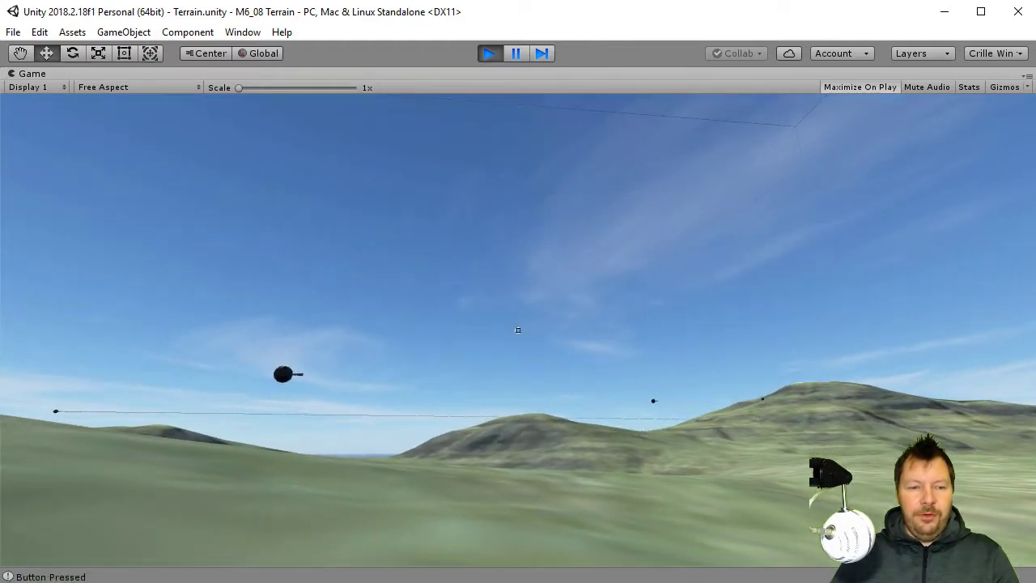
pyautogui.click(518, 330)
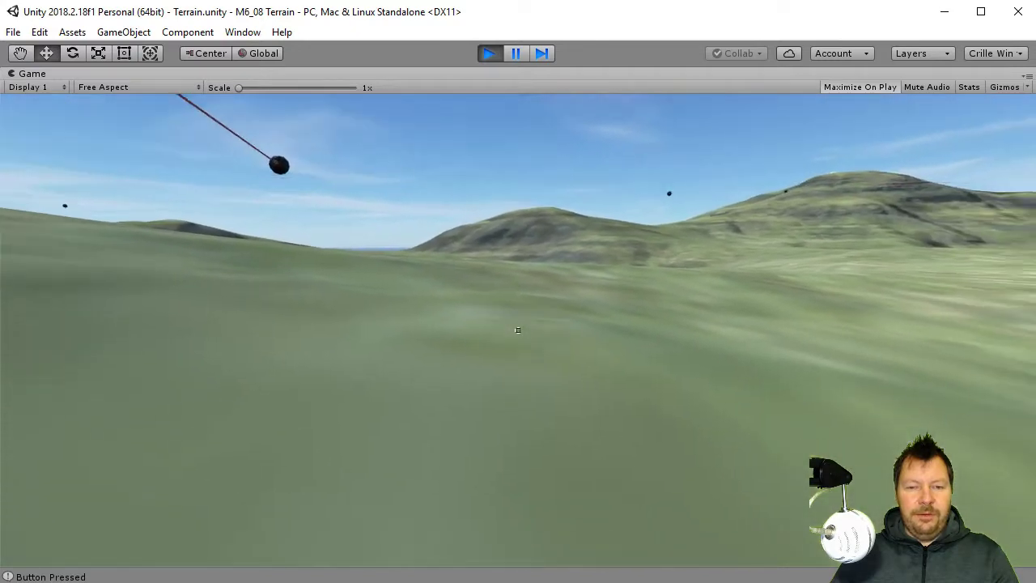
pyautogui.click(518, 330)
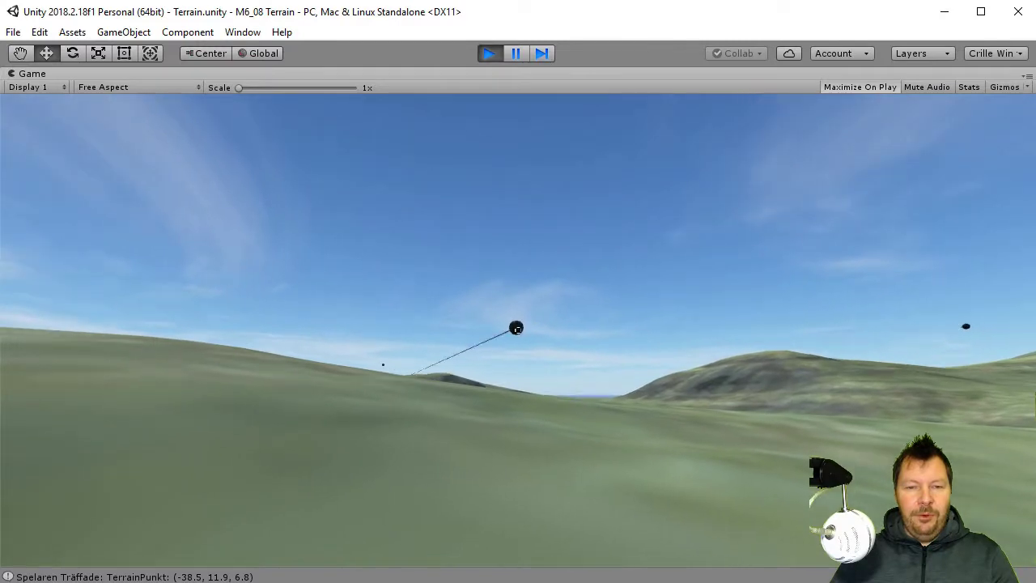
pyautogui.click(519, 330)
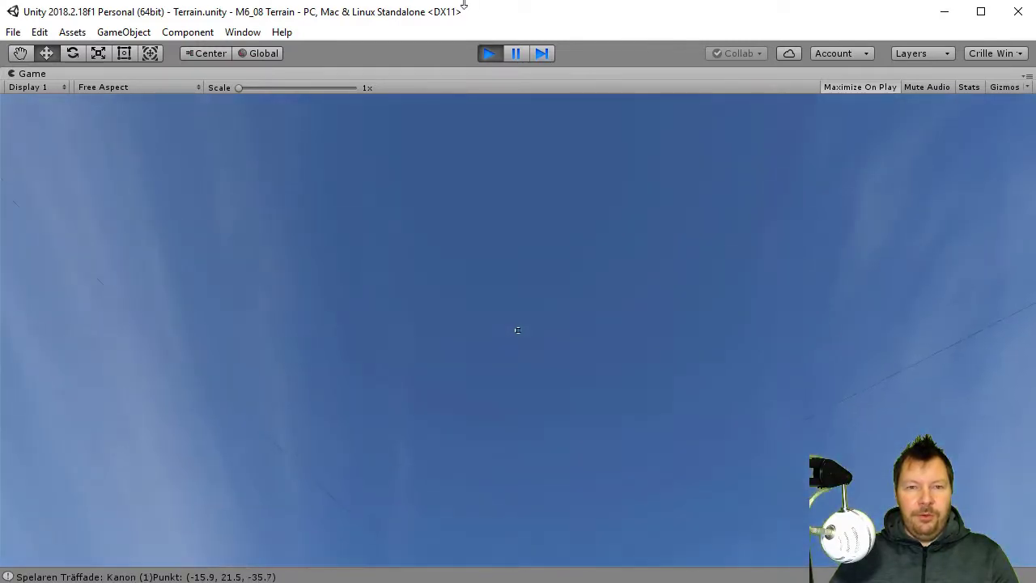
pyautogui.click(489, 54)
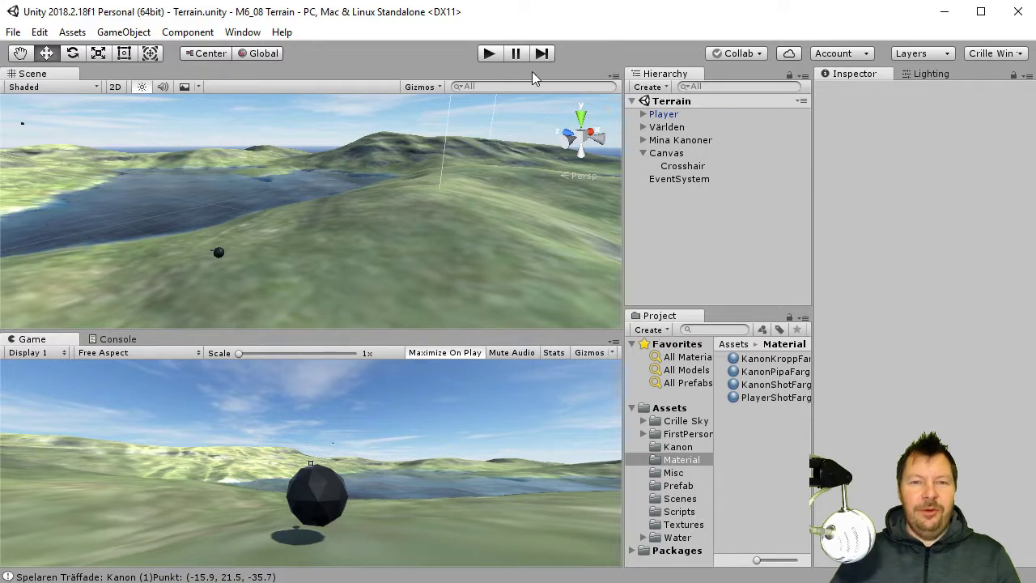
# - Add a UI Text object to the Canvas and rename it HealthText
pyautogui.click(656, 89)
pyautogui.moveTo(682, 247)
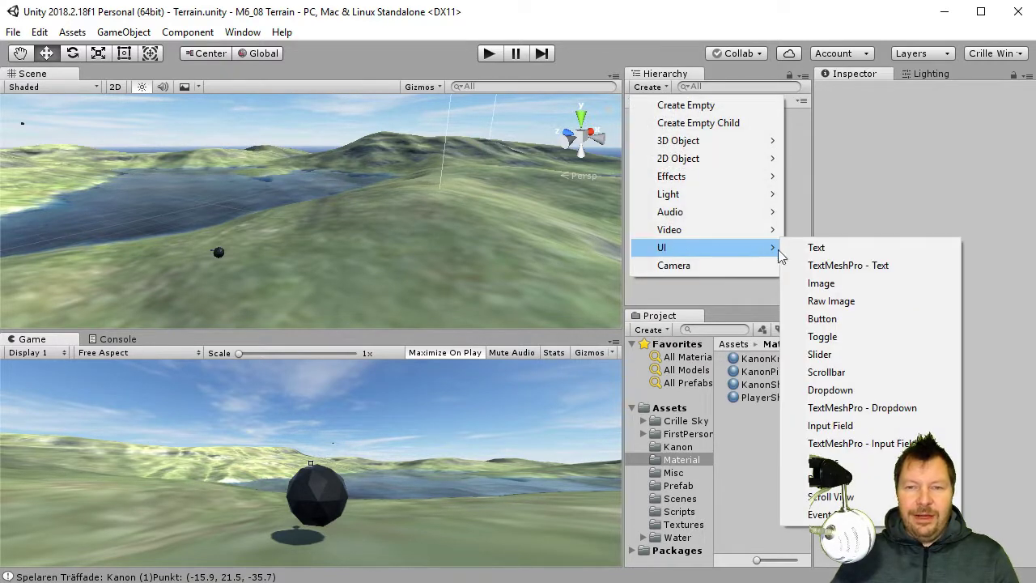
pyautogui.click(829, 249)
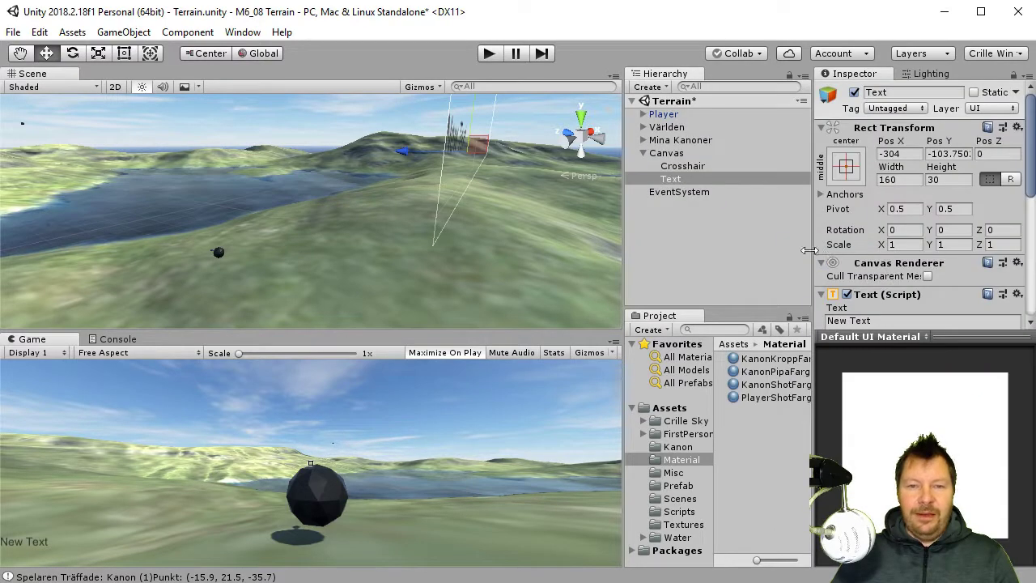
pyautogui.moveTo(432, 230); pyautogui.dragTo(386, 194, button='right')
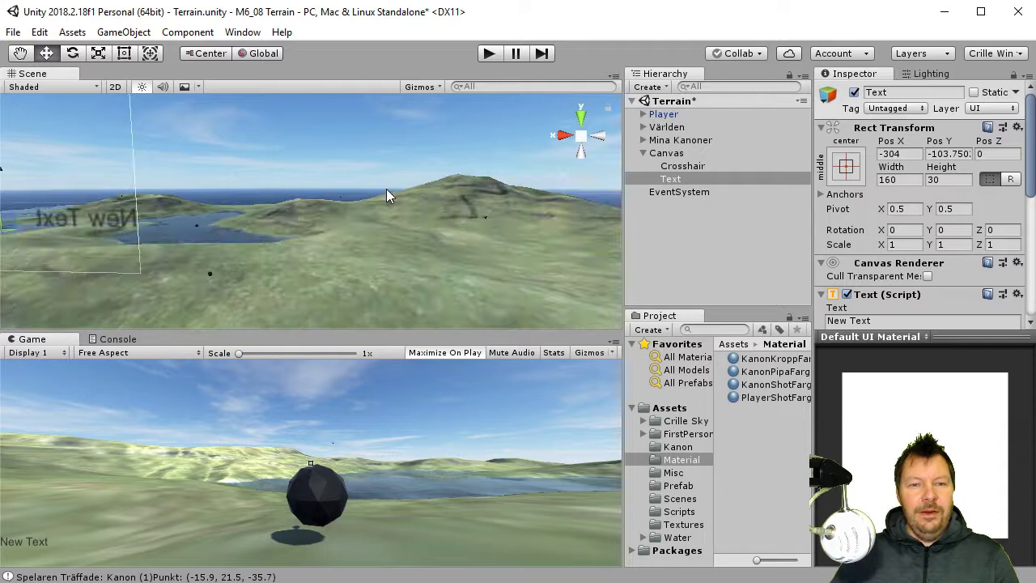
pyautogui.click(703, 181)
pyautogui.click(703, 181)
pyautogui.write('He')
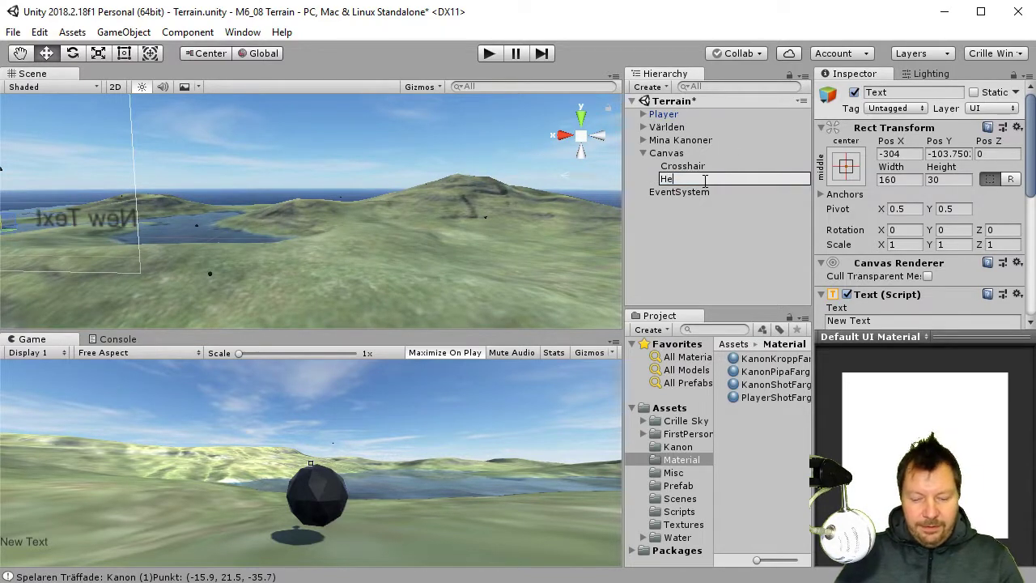
pyautogui.write('althTex')
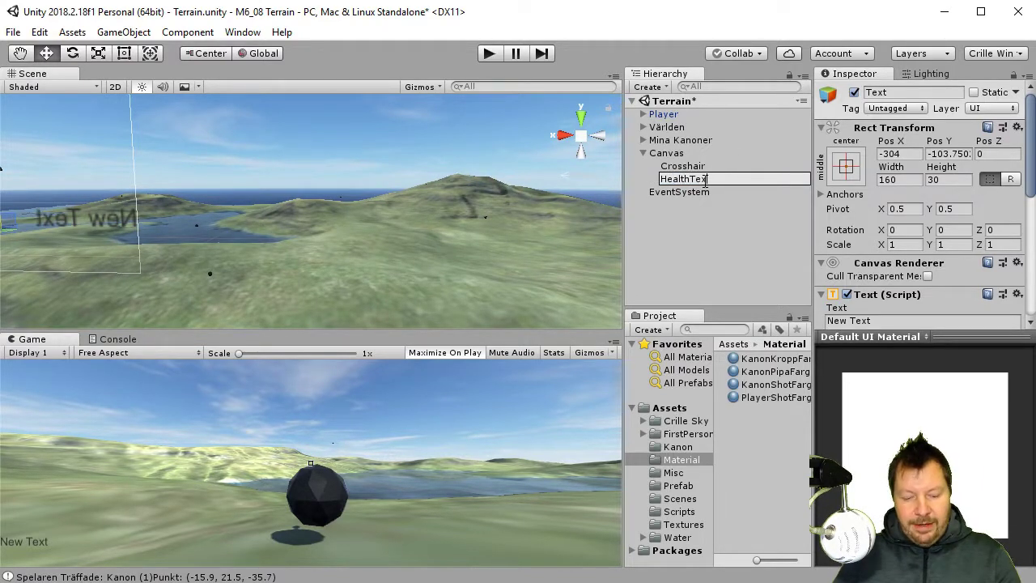
pyautogui.write('t')
pyautogui.press('Return')
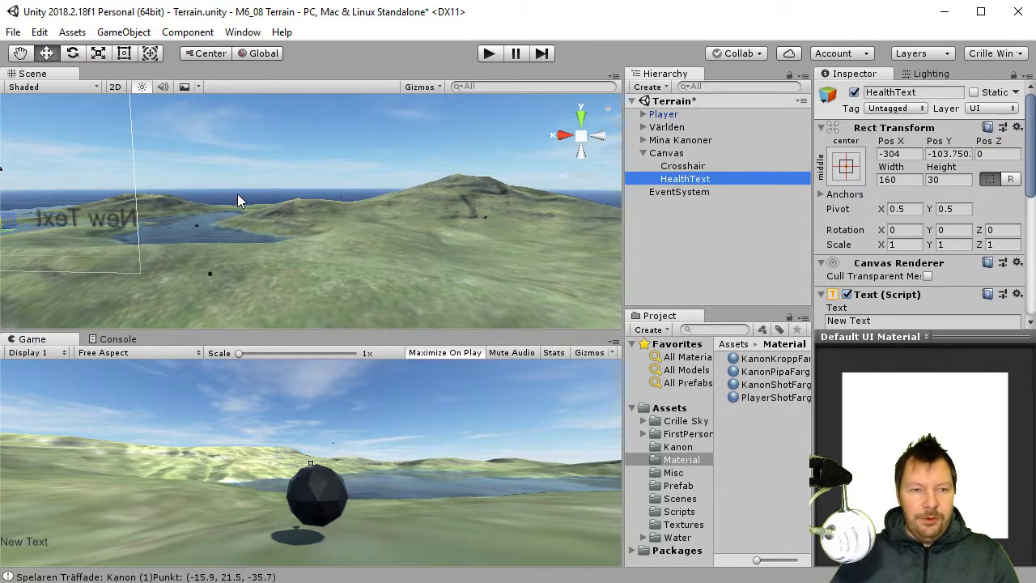
# - Frame HealthText and its canvas in the scene and set the Game view resolution to 1920x1080
pyautogui.press('f')
pyautogui.moveTo(367, 176); pyautogui.dragTo(502, 180, button='right')
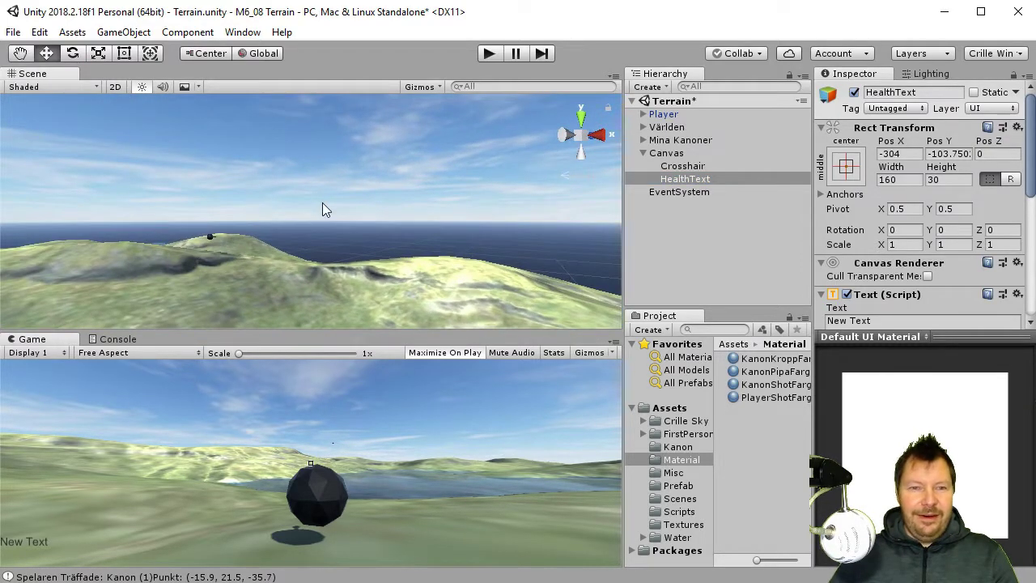
pyautogui.press('f')
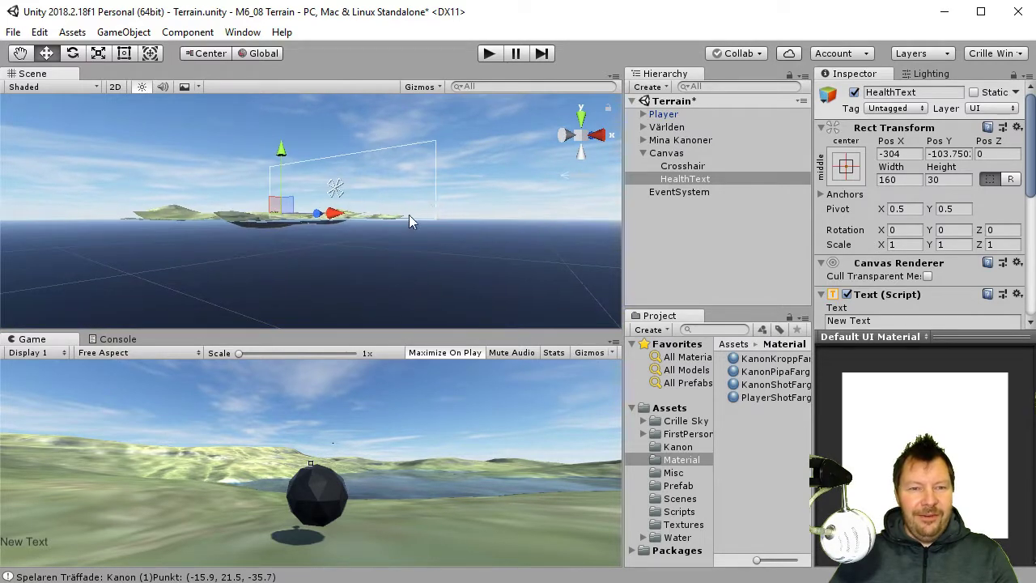
pyautogui.scroll(5, 405, 217)
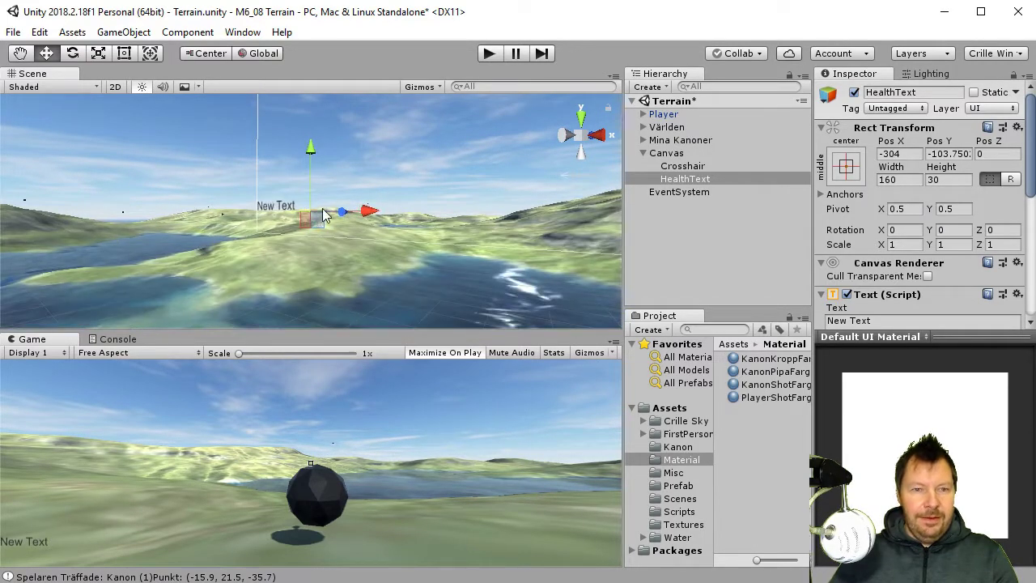
pyautogui.scroll(-5, 460, 189)
pyautogui.keyDown('alt'); pyautogui.moveTo(454, 192); pyautogui.dragTo(391, 187); pyautogui.keyUp('alt')
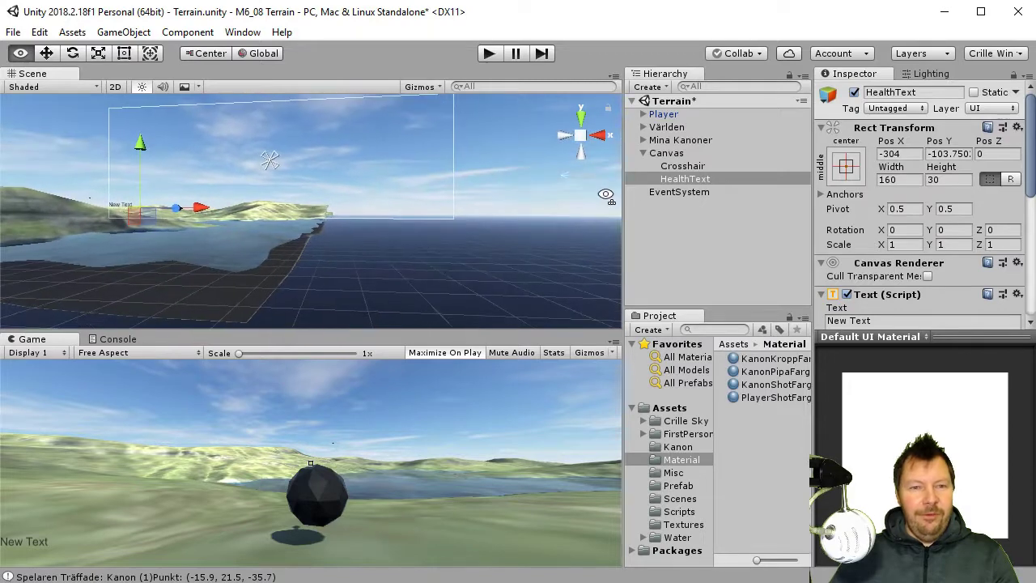
pyautogui.click(127, 354)
pyautogui.click(151, 499)
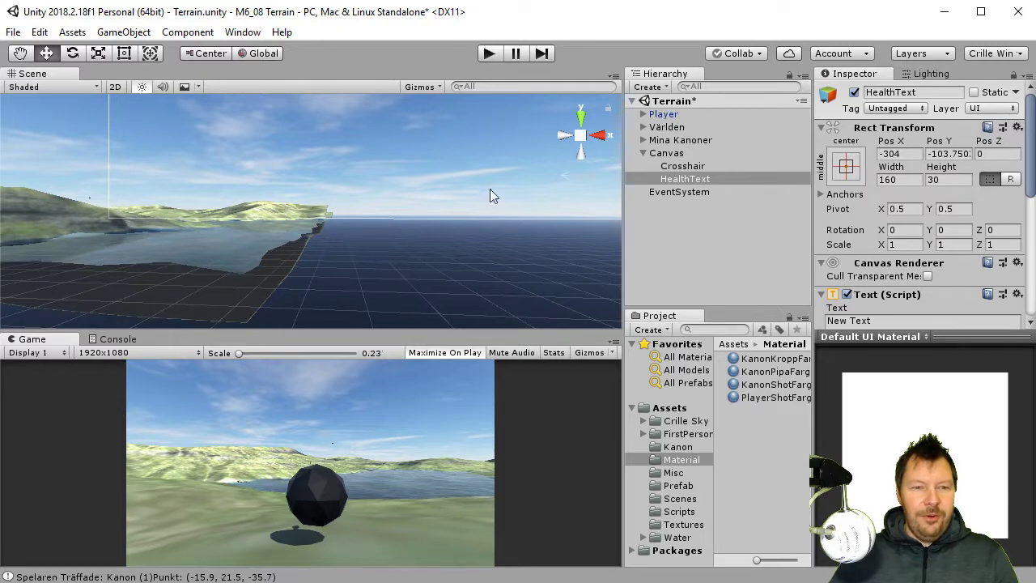
# - Set HealthText's anchor and pivot to the canvas's top-right corner and its Pos X and Pos Y to 0
pyautogui.moveTo(461, 211)
pyautogui.mouseDown(button='right')
pyautogui.moveTo(280, 202)
pyautogui.moveTo(434, 176)
pyautogui.mouseUp(button='right')
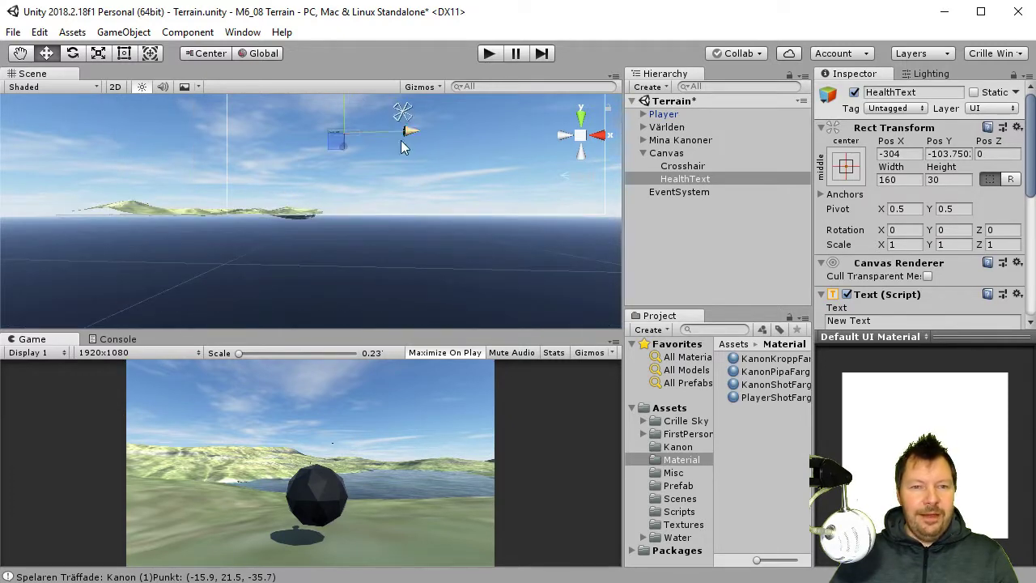
pyautogui.moveTo(401, 144)
pyautogui.mouseDown(button='right')
pyautogui.moveTo(358, 220)
pyautogui.moveTo(423, 138)
pyautogui.moveTo(398, 178)
pyautogui.mouseUp(button='right')
pyautogui.moveTo(397, 178); pyautogui.dragTo(340, 225, button='middle')
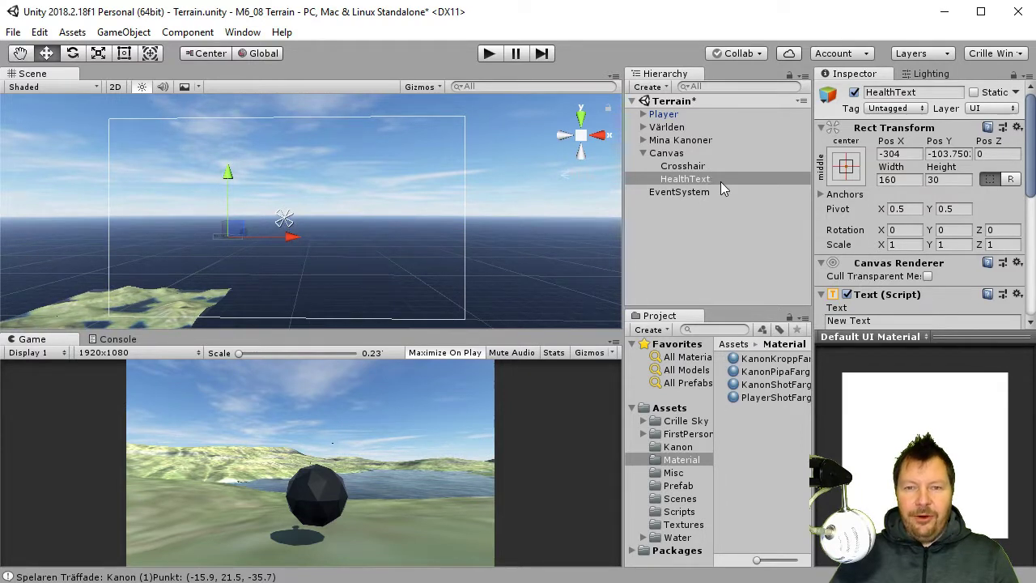
pyautogui.click(856, 166)
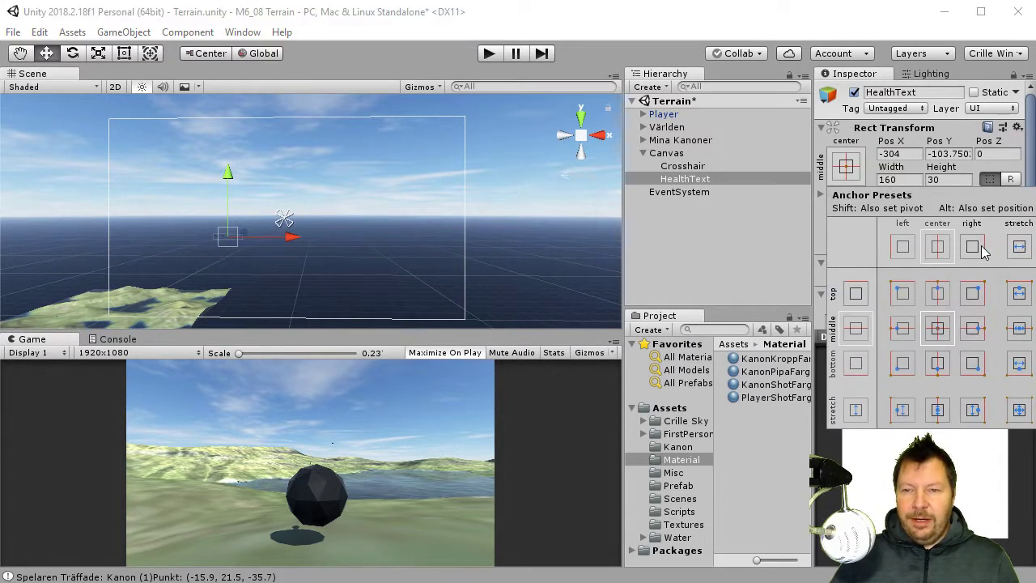
pyautogui.keyDown('shift'); pyautogui.click(974, 295); pyautogui.keyUp('shift')
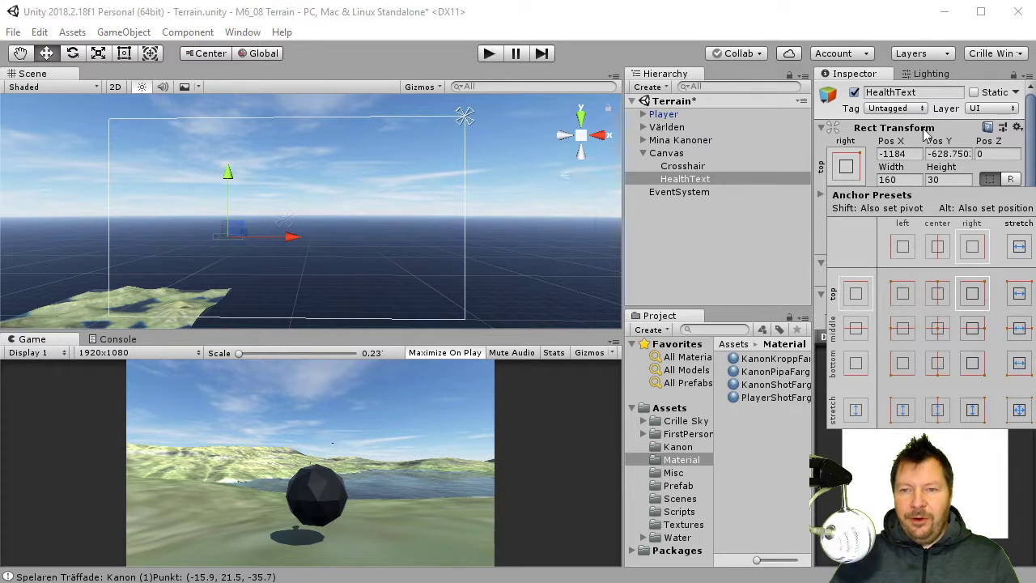
pyautogui.click(858, 158)
pyautogui.write('0')
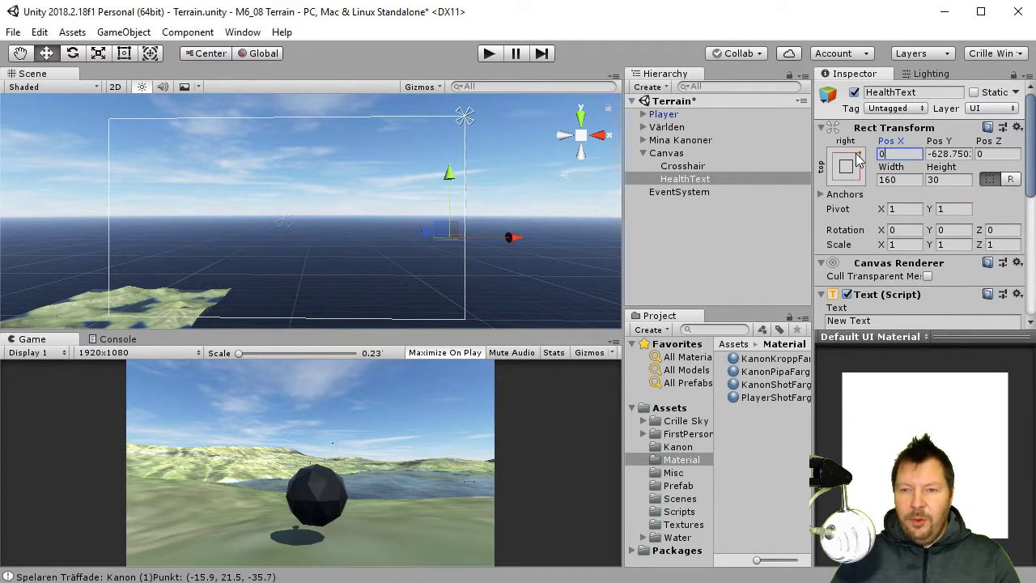
pyautogui.press('Tab')
pyautogui.write('0')
pyautogui.press('Tab')
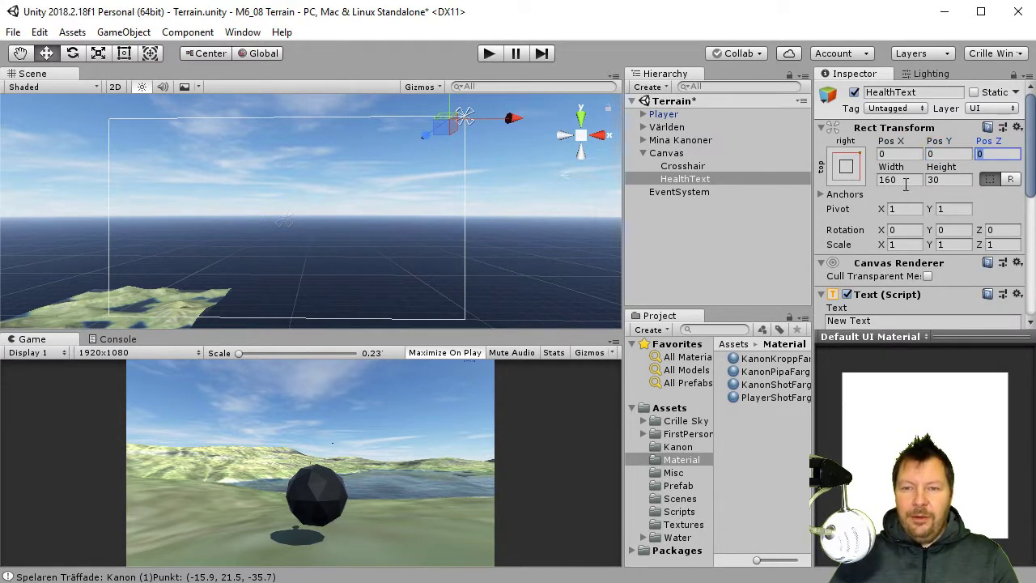
# - Set HealthText's width to 300 and height to 100
pyautogui.click(906, 180)
pyautogui.write('300')
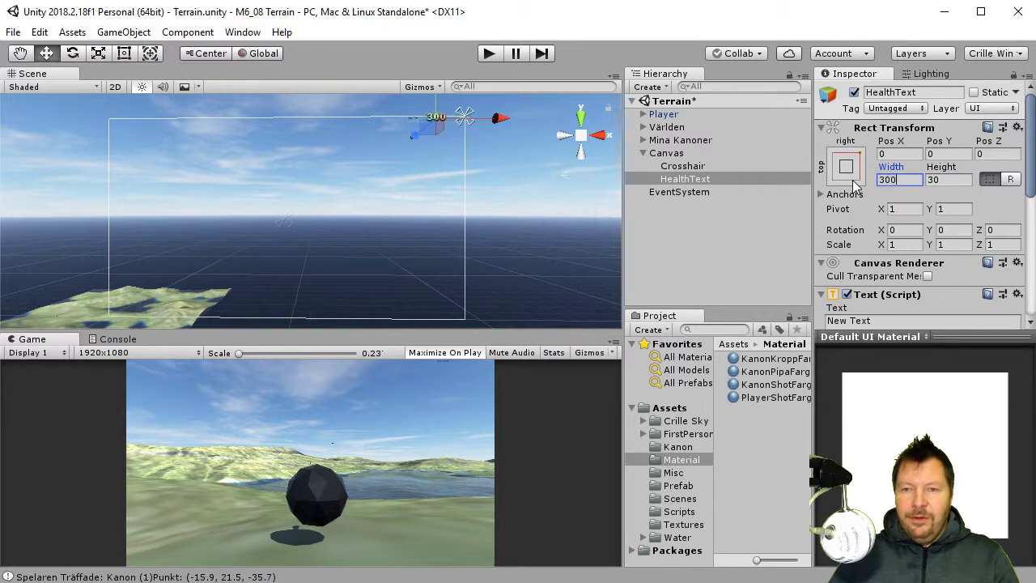
pyautogui.press('Tab')
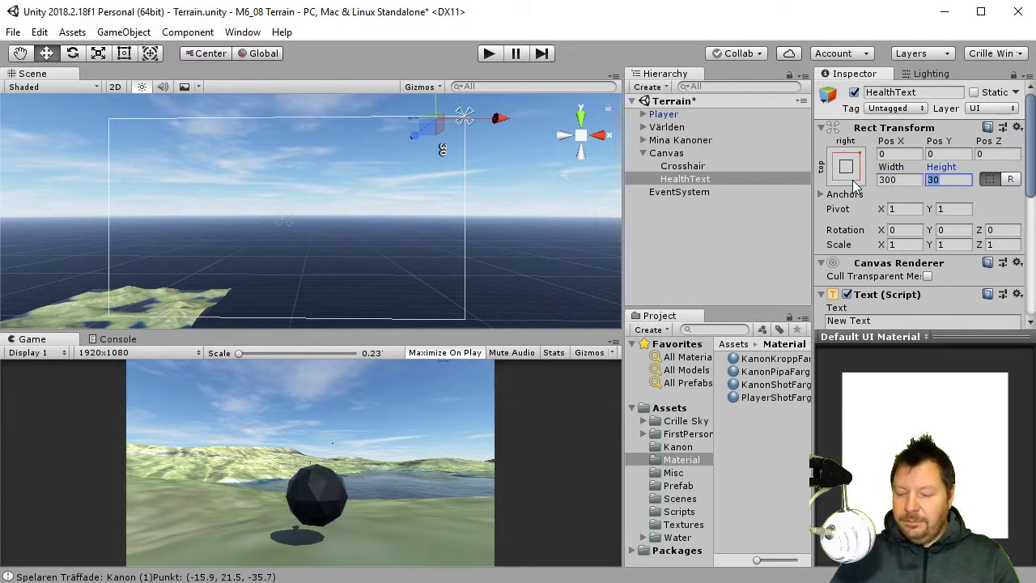
pyautogui.write('100')
pyautogui.press('Tab')
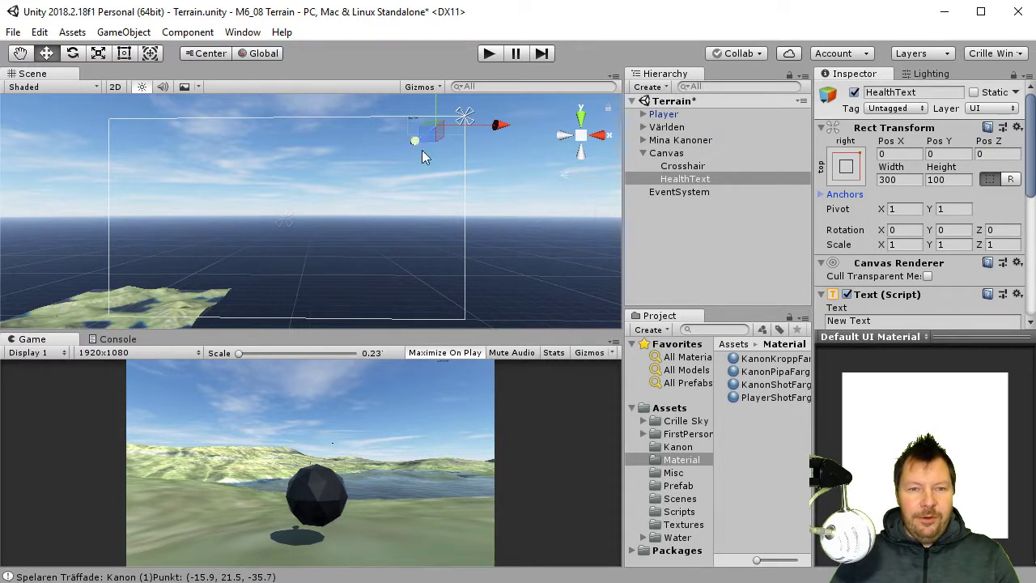
# - Set HealthText's font size to 70 and check how the text sits in the canvas corner
pyautogui.scroll(-3, 923, 296)
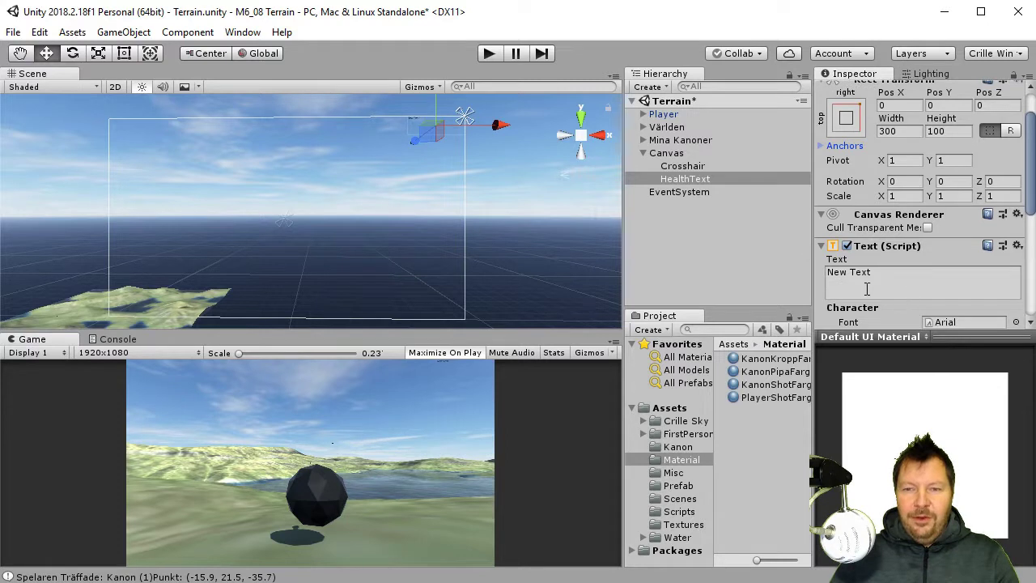
pyautogui.scroll(-10, 931, 259)
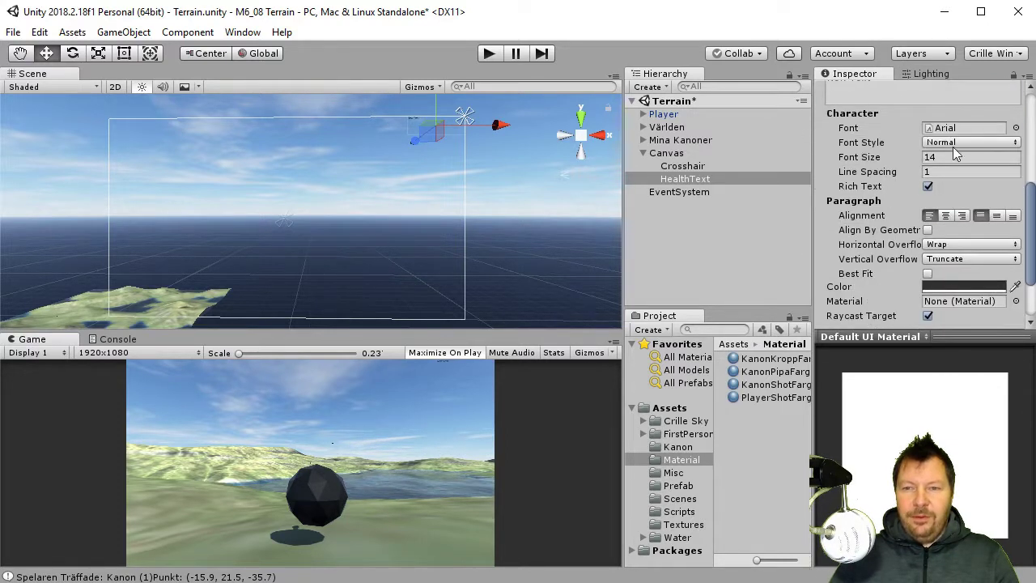
pyautogui.click(937, 156)
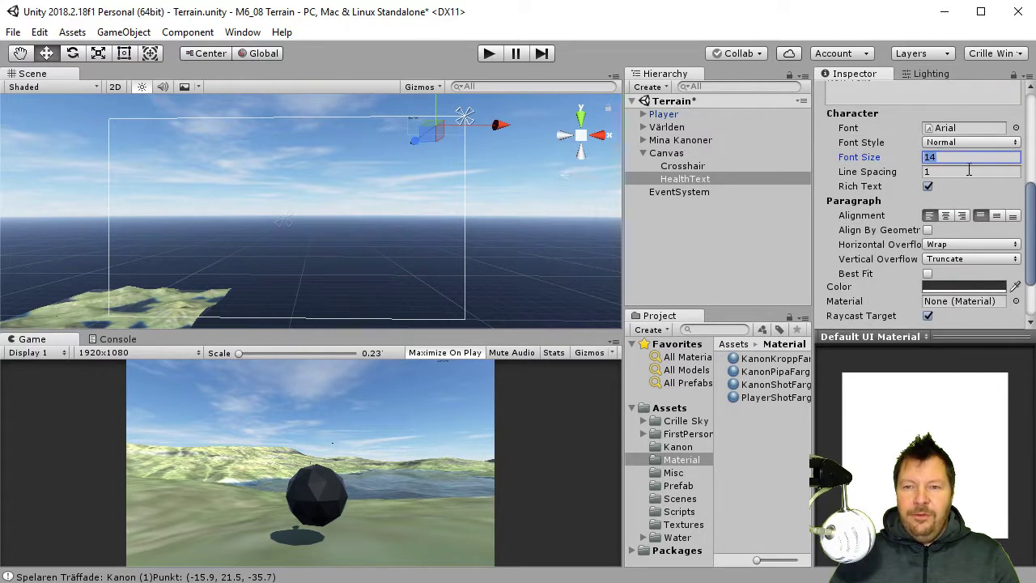
pyautogui.write('72')
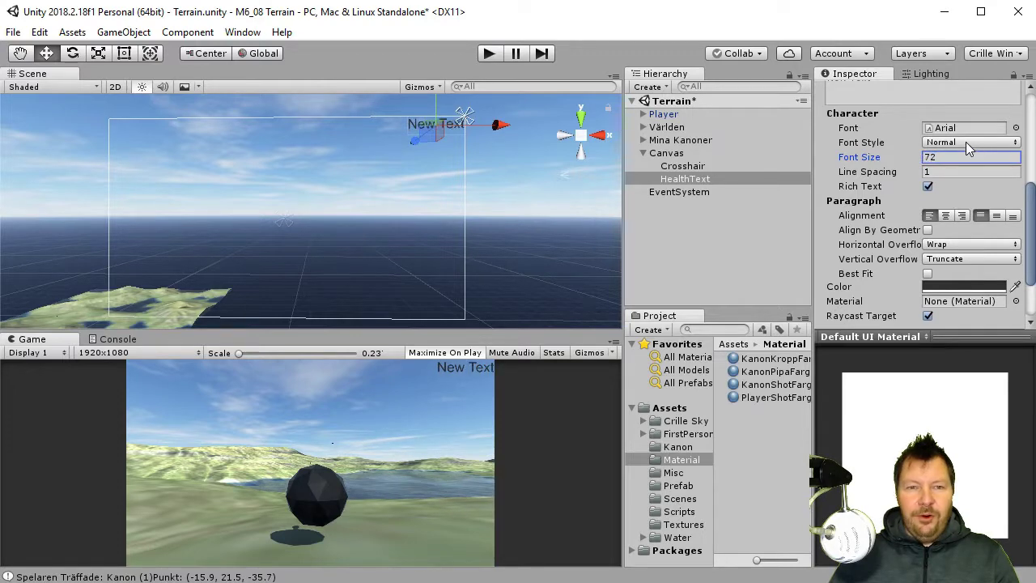
pyautogui.press('BackSpace')
pyautogui.write('0')
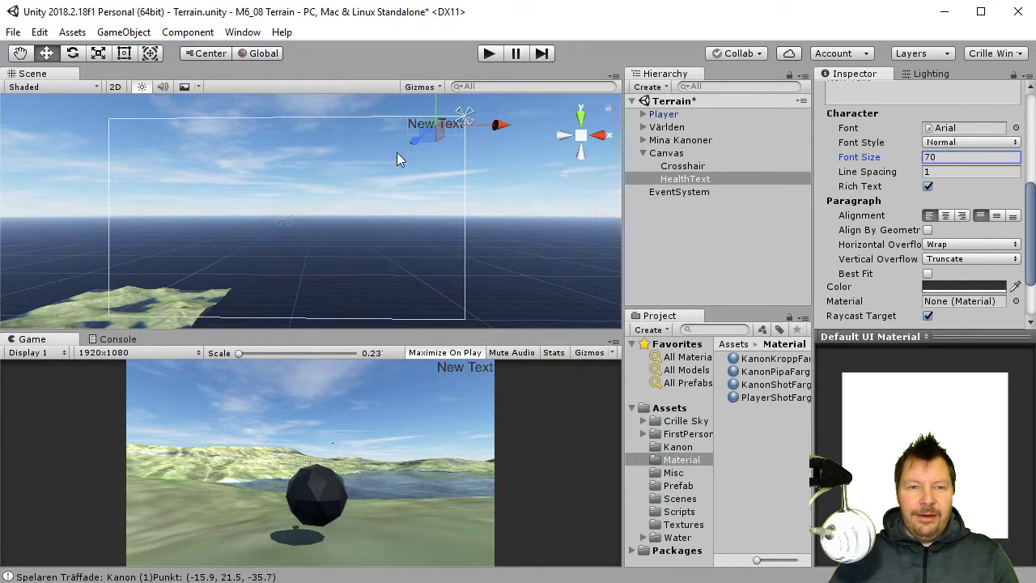
pyautogui.scroll(2, 514, 214)
pyautogui.moveTo(515, 213)
pyautogui.mouseDown(button='middle')
pyautogui.moveTo(531, 169)
pyautogui.moveTo(365, 161)
pyautogui.mouseUp(button='middle')
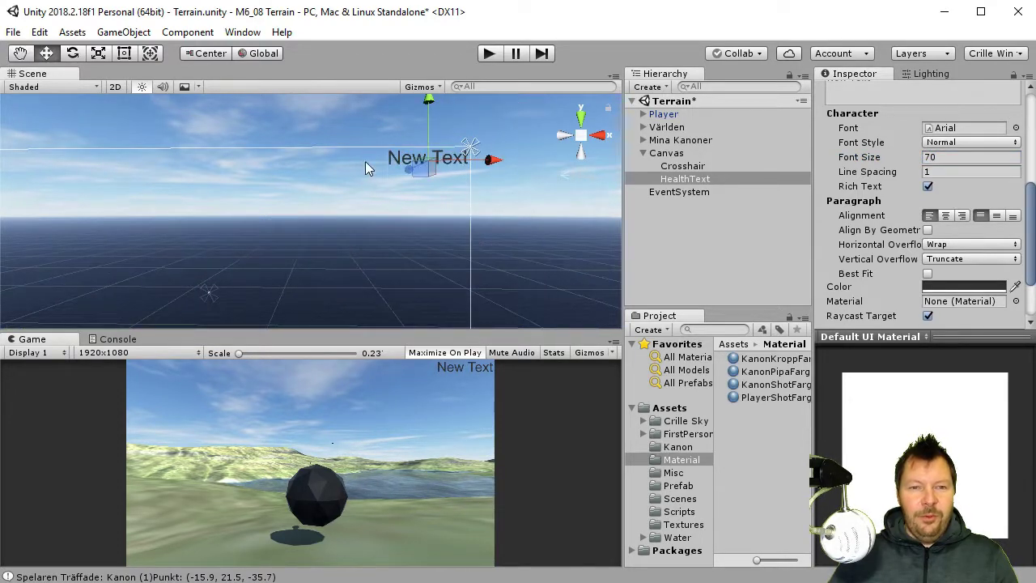
pyautogui.scroll(10, 957, 160)
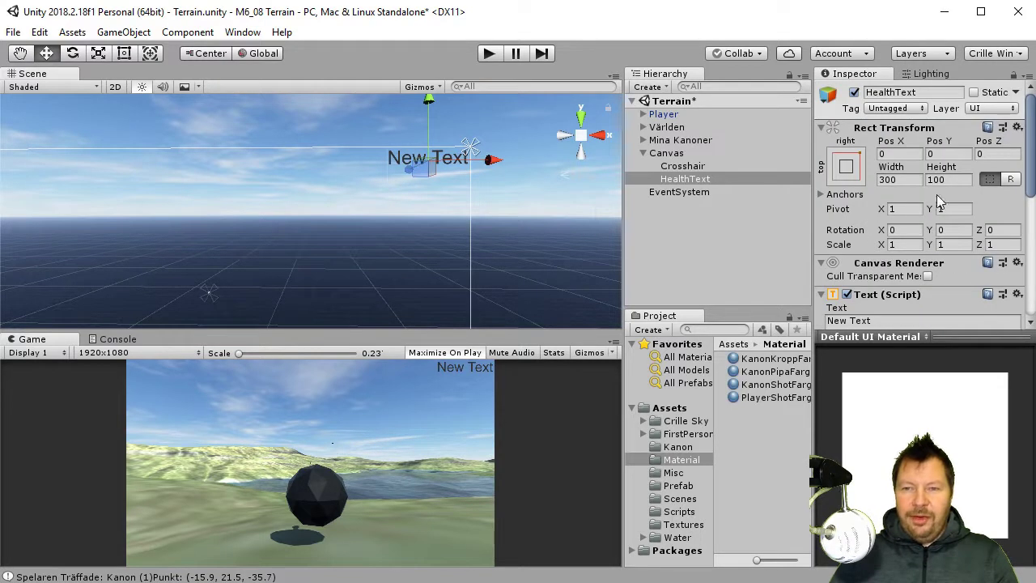
# - Set HealthText's width to 600 and align its text to the right
pyautogui.click(887, 179)
pyautogui.write('600')
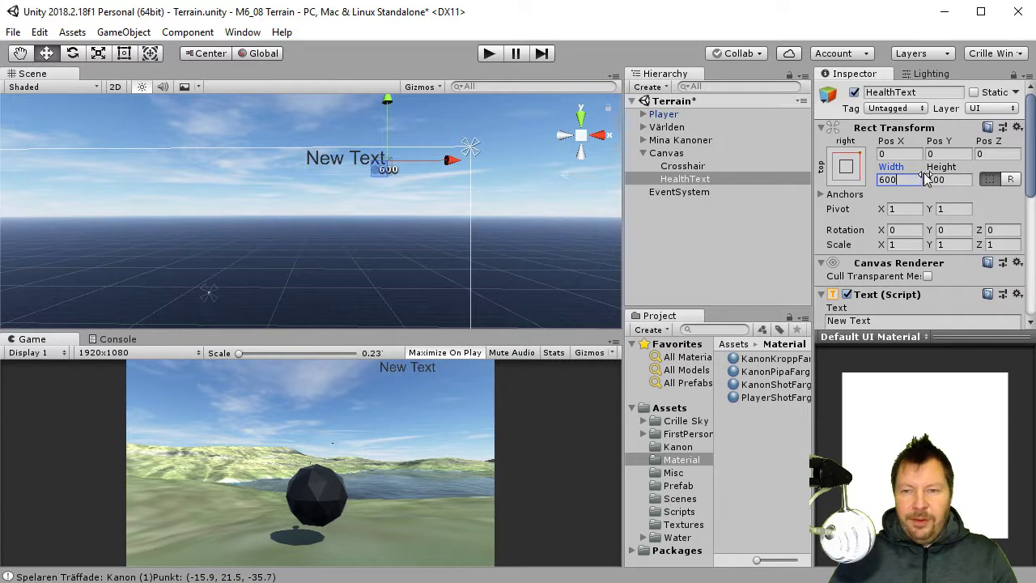
pyautogui.scroll(-8, 933, 243)
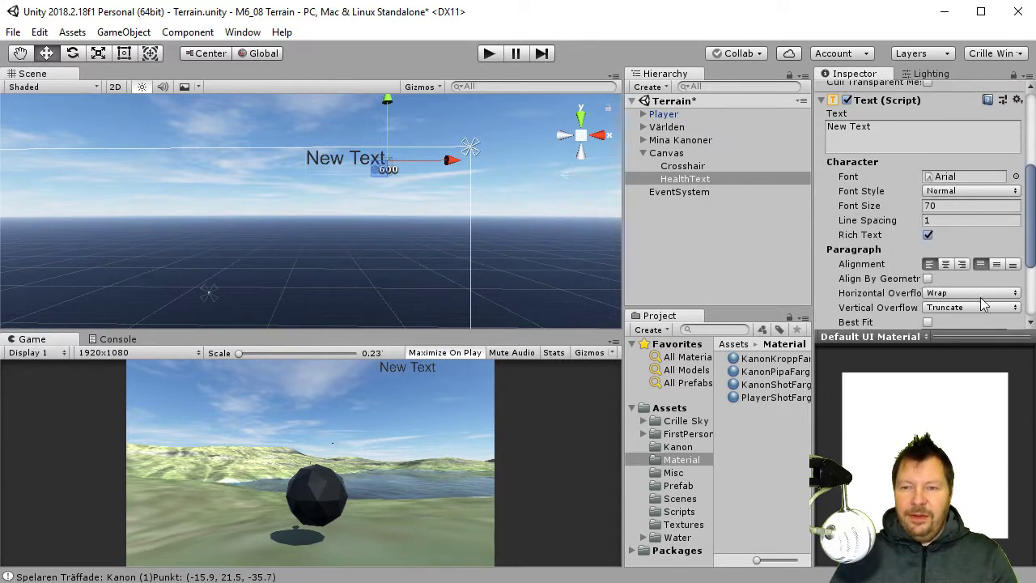
pyautogui.click(963, 265)
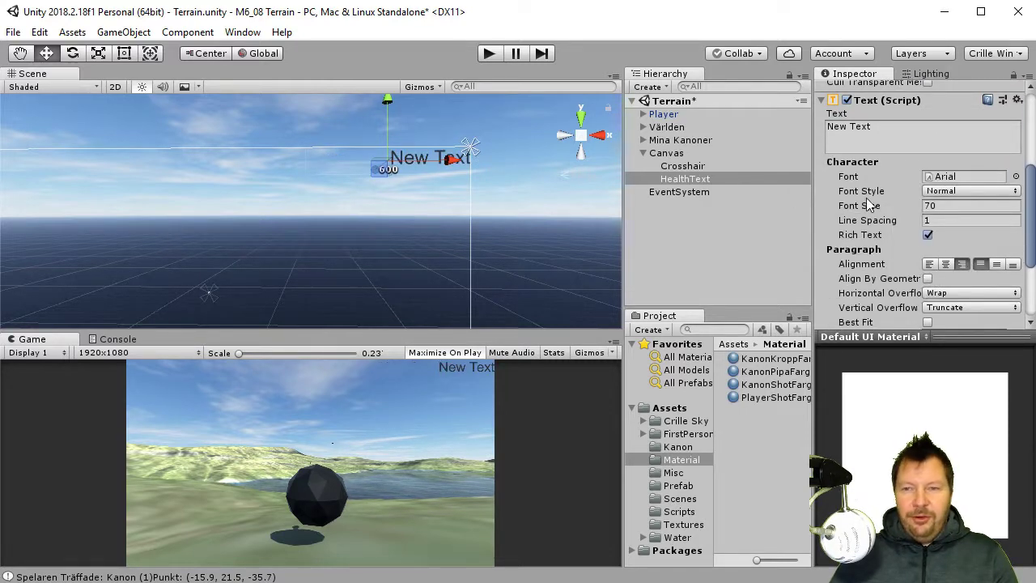
# - Offset HealthText from the canvas corner with Pos X and Pos Y of -10
pyautogui.scroll(8, 931, 203)
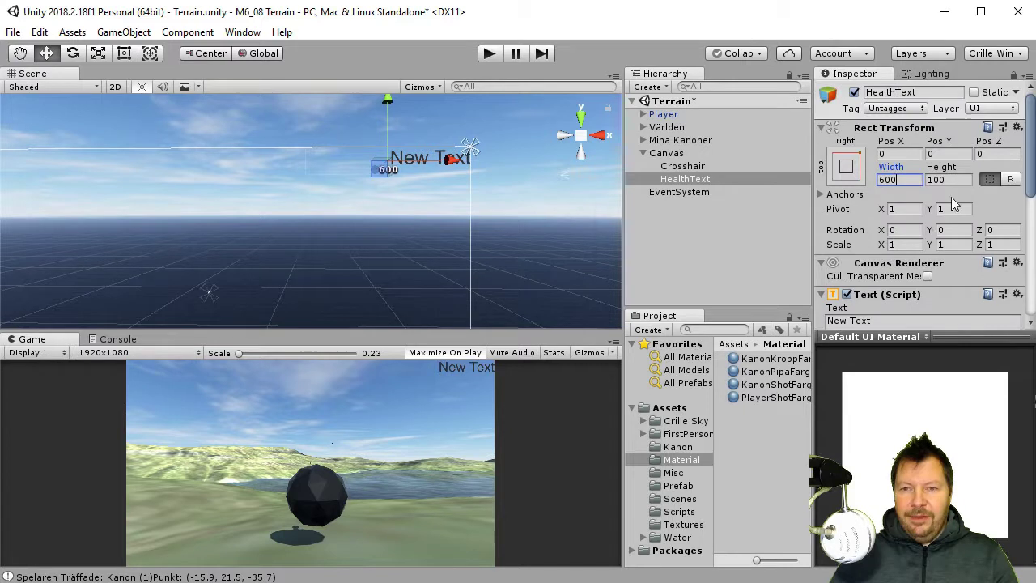
pyautogui.moveTo(943, 141); pyautogui.dragTo(896, 131)
pyautogui.click(948, 154)
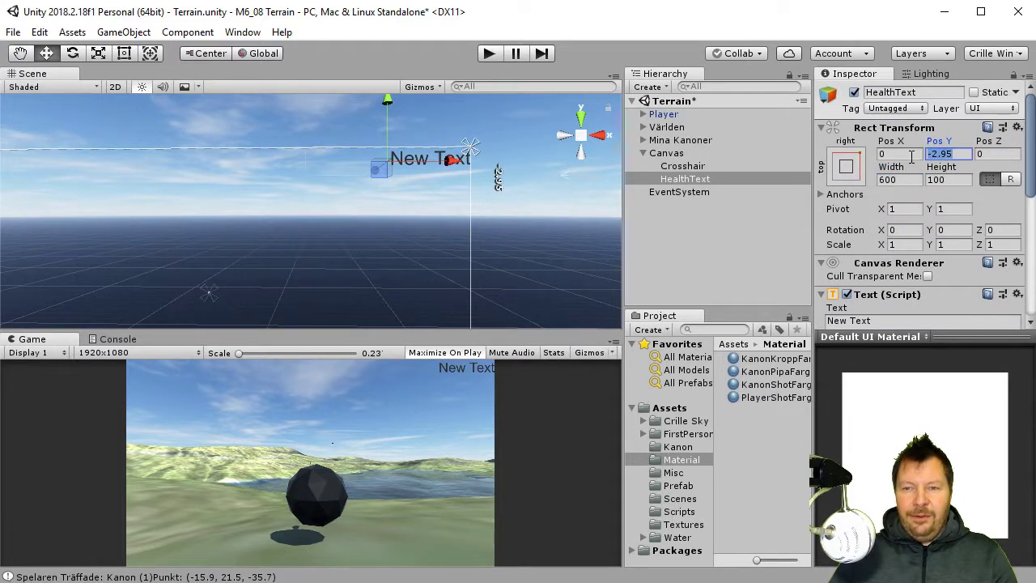
pyautogui.write('-10')
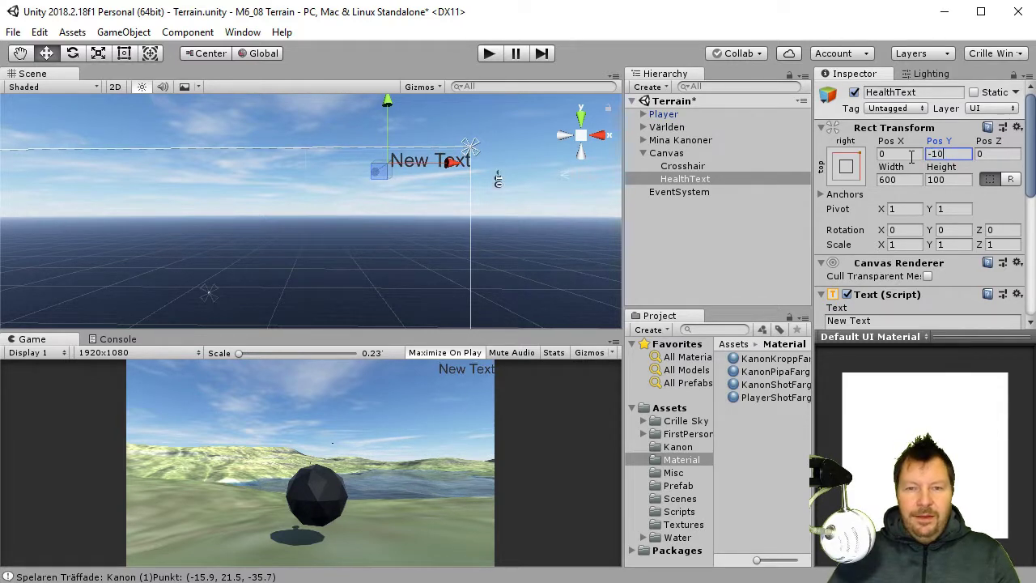
pyautogui.click(889, 154)
pyautogui.write('10')
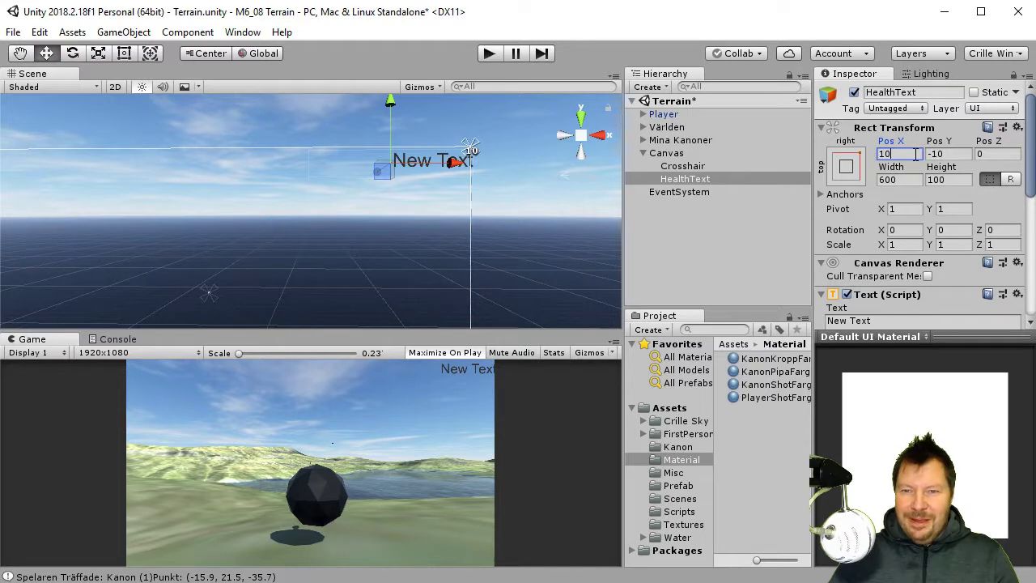
pyautogui.press('BackSpace')
pyautogui.press('BackSpace')
pyautogui.write('-10')
pyautogui.press('Tab')
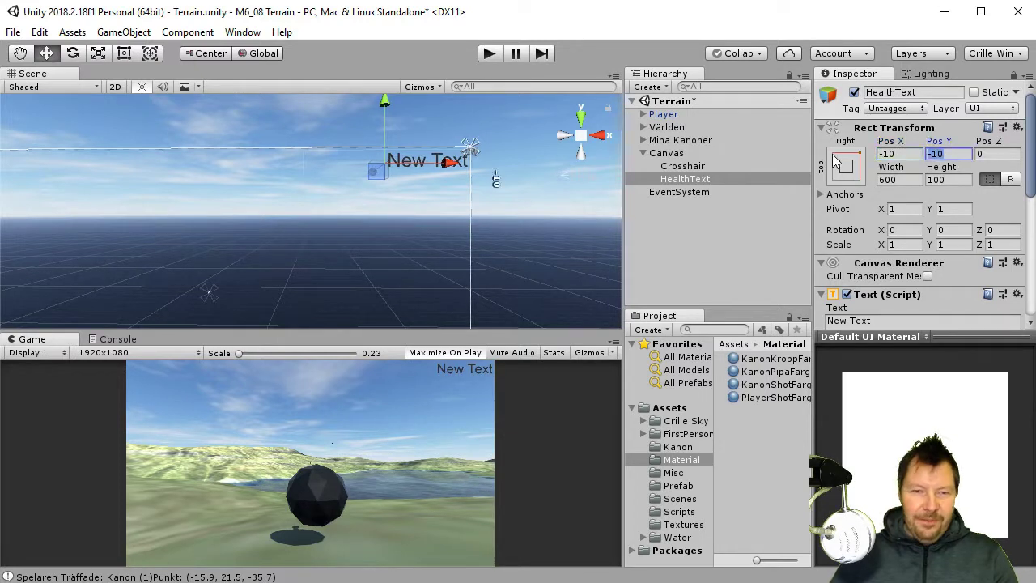
# - Set HealthText's Pos X and Pos Y to -30
pyautogui.click(901, 154)
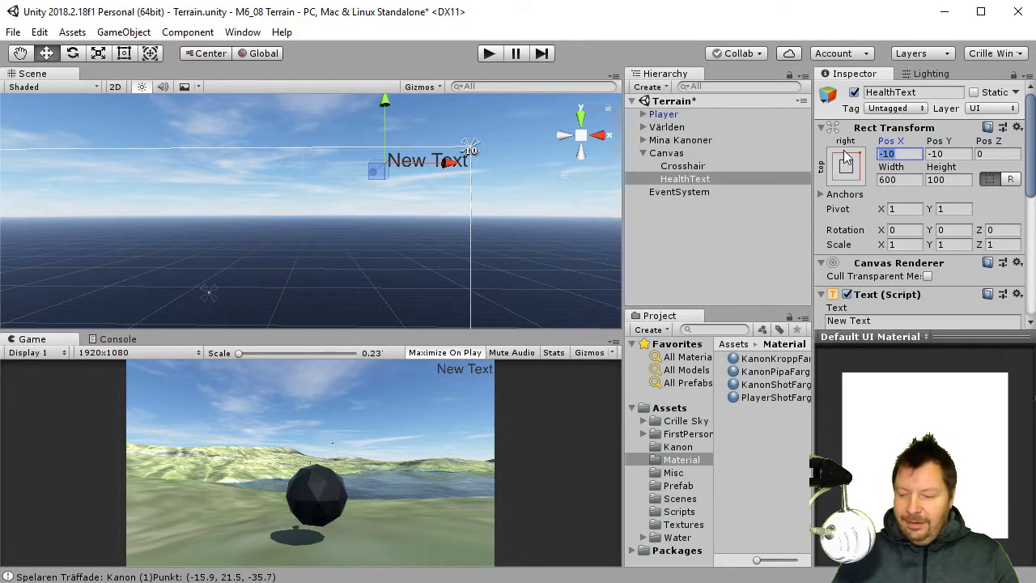
pyautogui.write('-30')
pyautogui.click(938, 154)
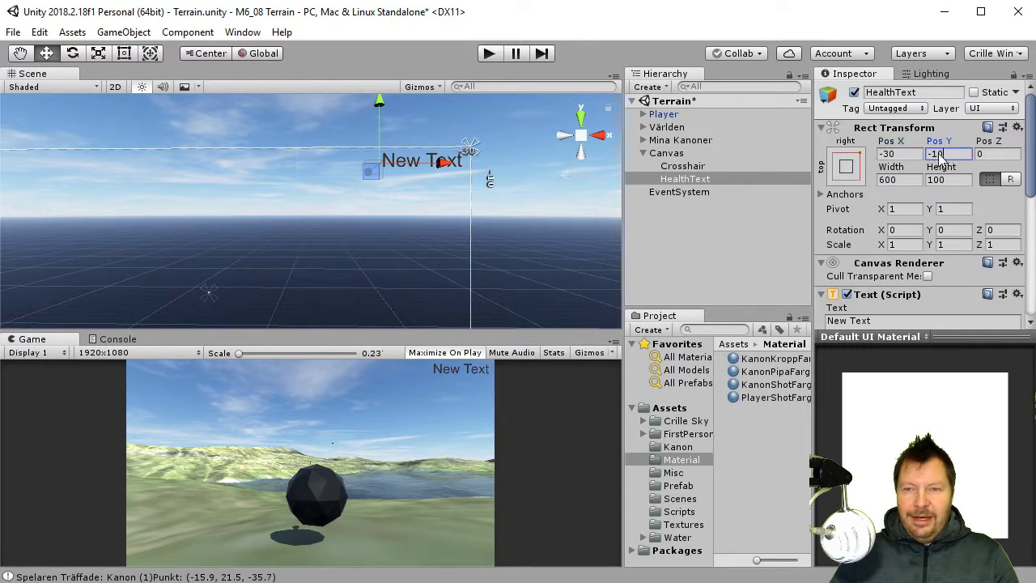
pyautogui.write('-30')
pyautogui.press('Tab')
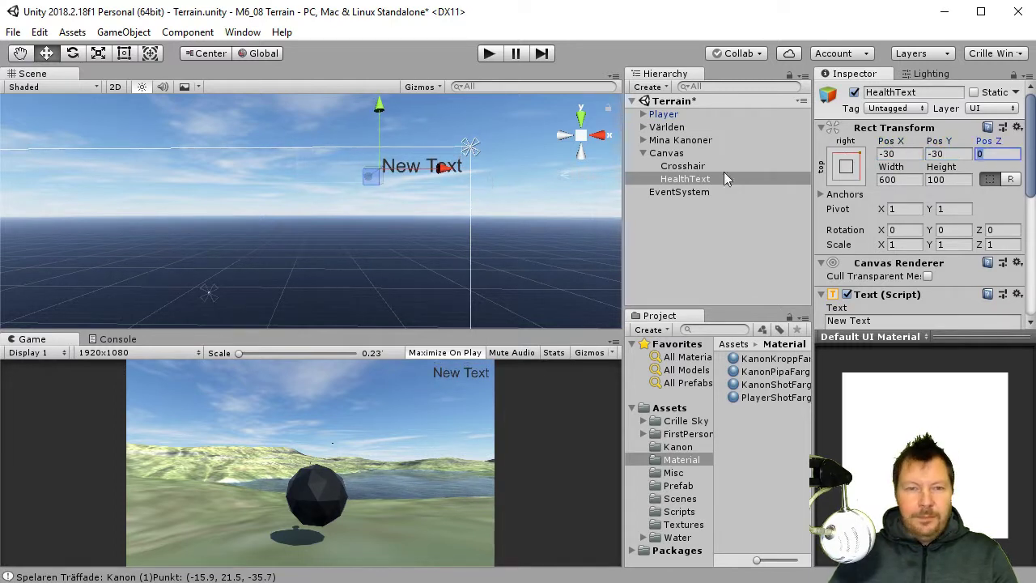
# - Assign the Showcard Gothic font from the Misc assets folder to HealthText
pyautogui.scroll(-3, 943, 236)
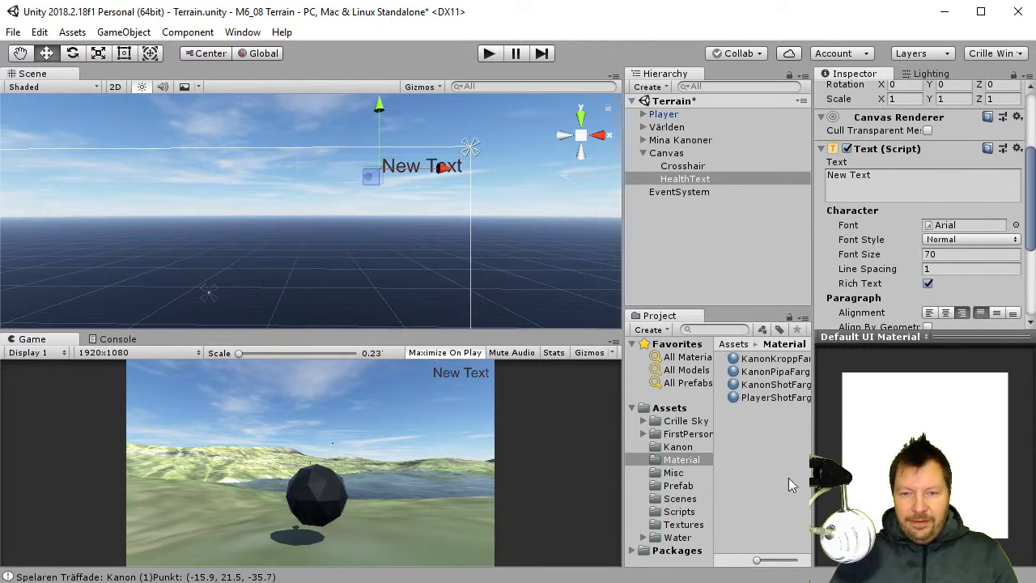
pyautogui.click(679, 473)
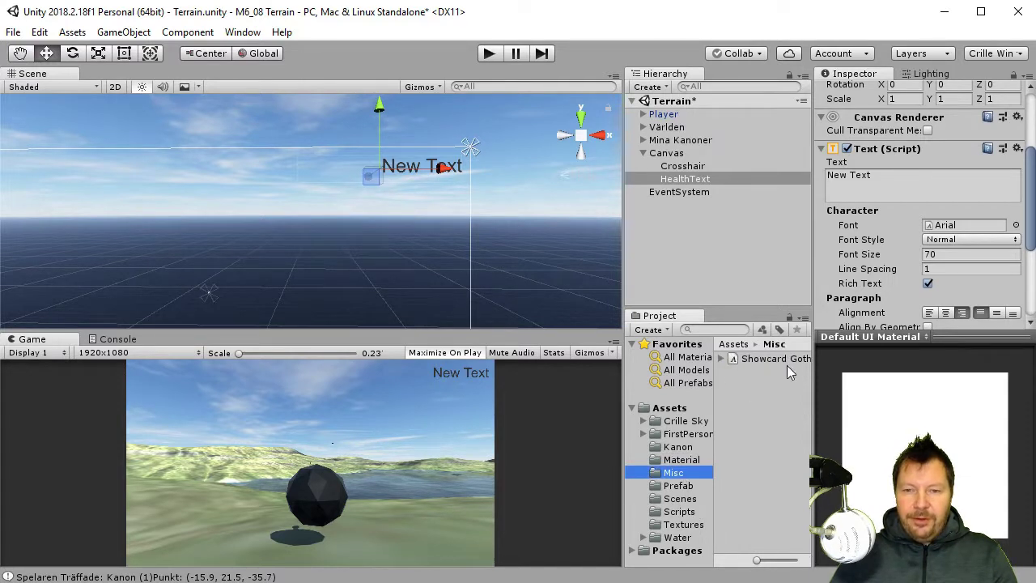
pyautogui.moveTo(759, 357); pyautogui.dragTo(972, 230)
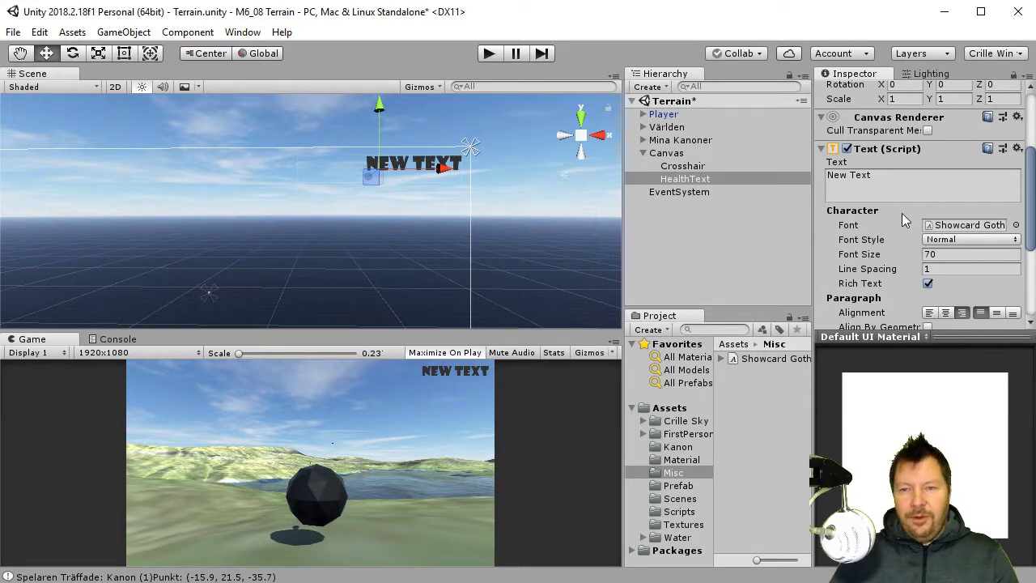
# - Change HealthText's displayed text to "Health: 100"
pyautogui.scroll(-2, 902, 213)
pyautogui.click(881, 137)
pyautogui.write('H')
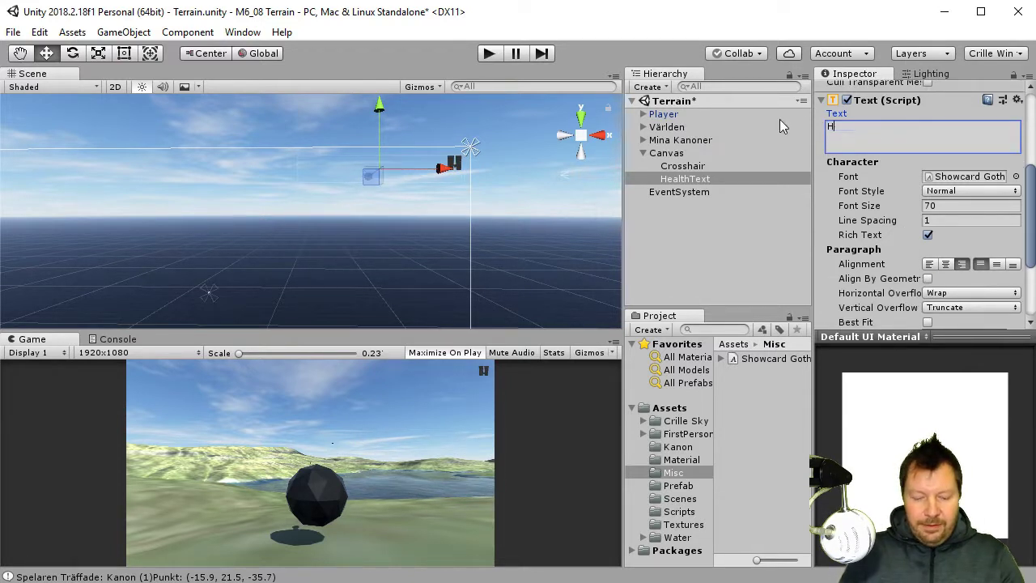
pyautogui.write('ealth: ')
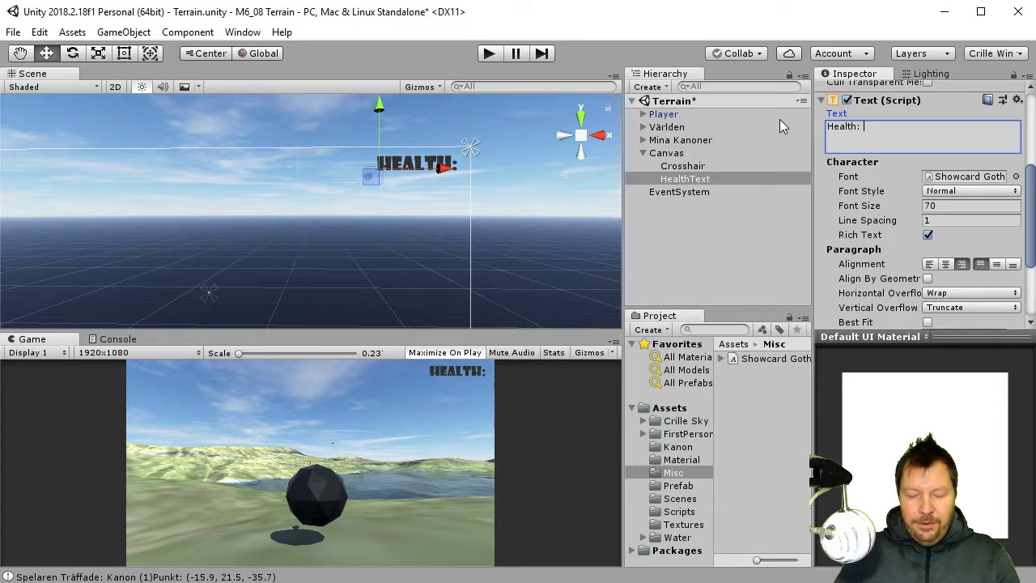
pyautogui.write('100')
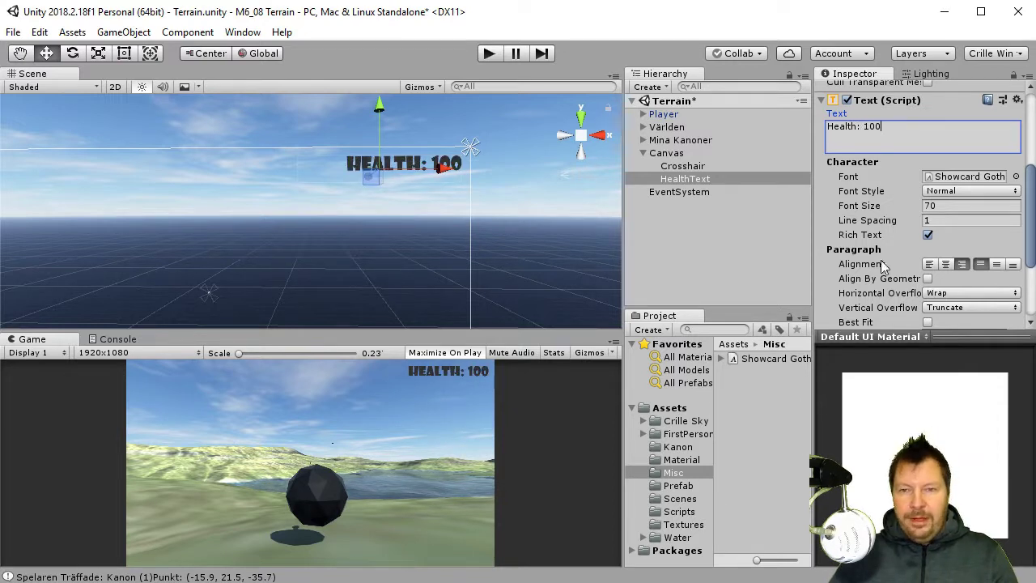
# - Change HealthText's color to a dark muted red, hex 503740, and save the scene
pyautogui.scroll(-3, 886, 225)
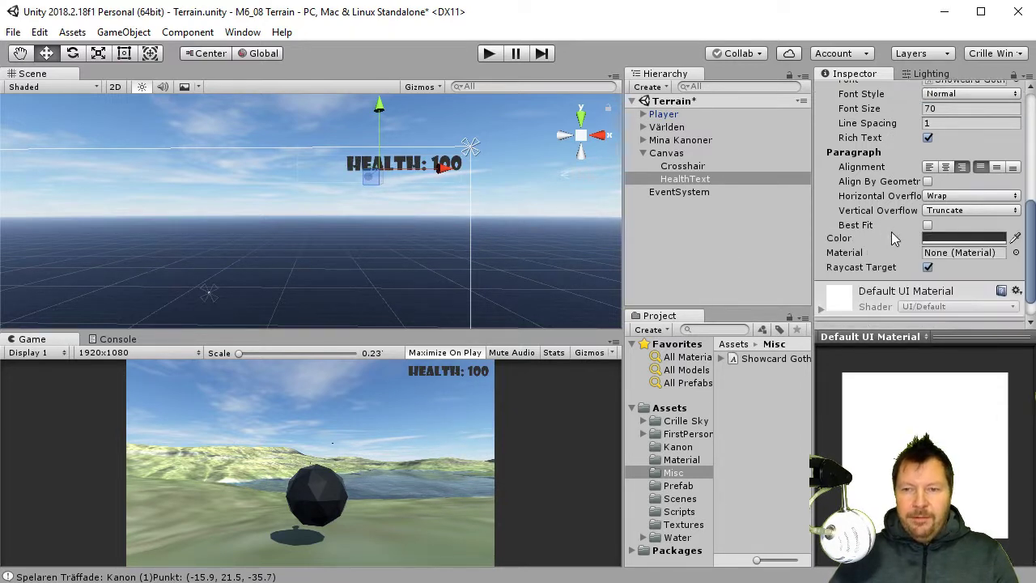
pyautogui.click(936, 238)
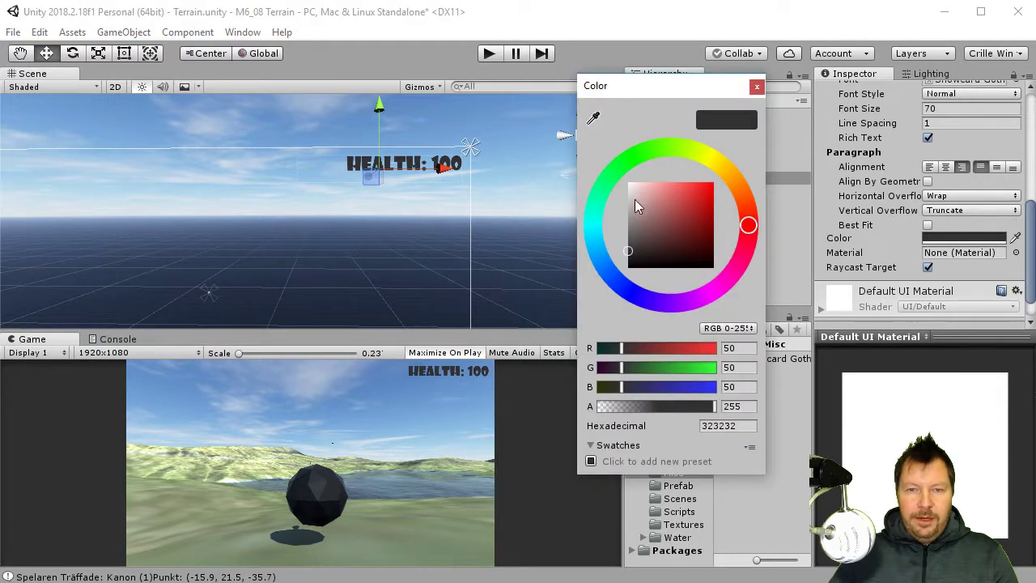
pyautogui.click(620, 165)
pyautogui.moveTo(680, 203)
pyautogui.mouseDown()
pyautogui.moveTo(696, 189)
pyautogui.moveTo(699, 217)
pyautogui.mouseUp()
pyautogui.click(744, 253)
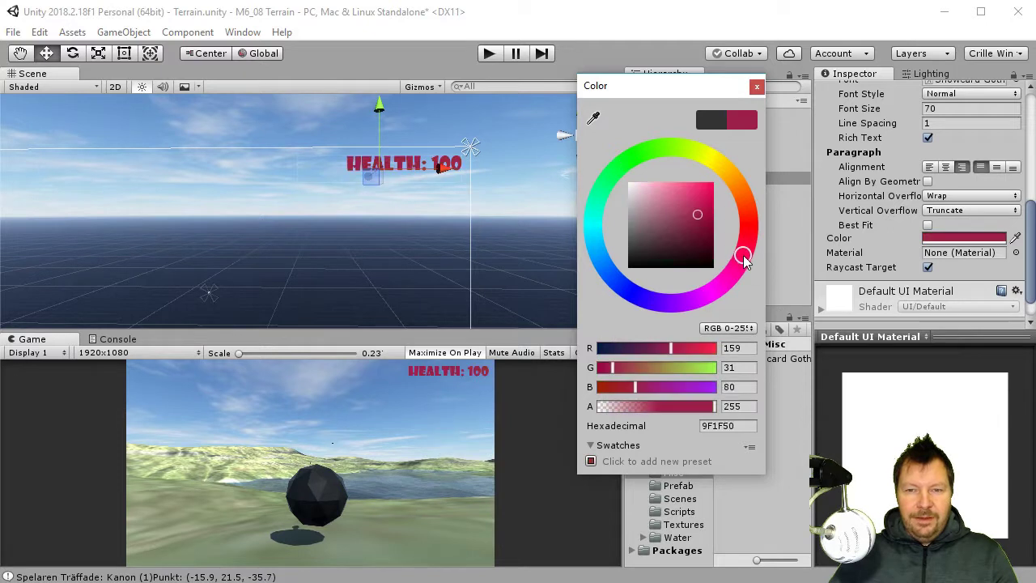
pyautogui.moveTo(701, 261)
pyautogui.mouseDown()
pyautogui.moveTo(712, 273)
pyautogui.moveTo(668, 257)
pyautogui.moveTo(640, 265)
pyautogui.moveTo(660, 223)
pyautogui.moveTo(655, 242)
pyautogui.mouseUp()
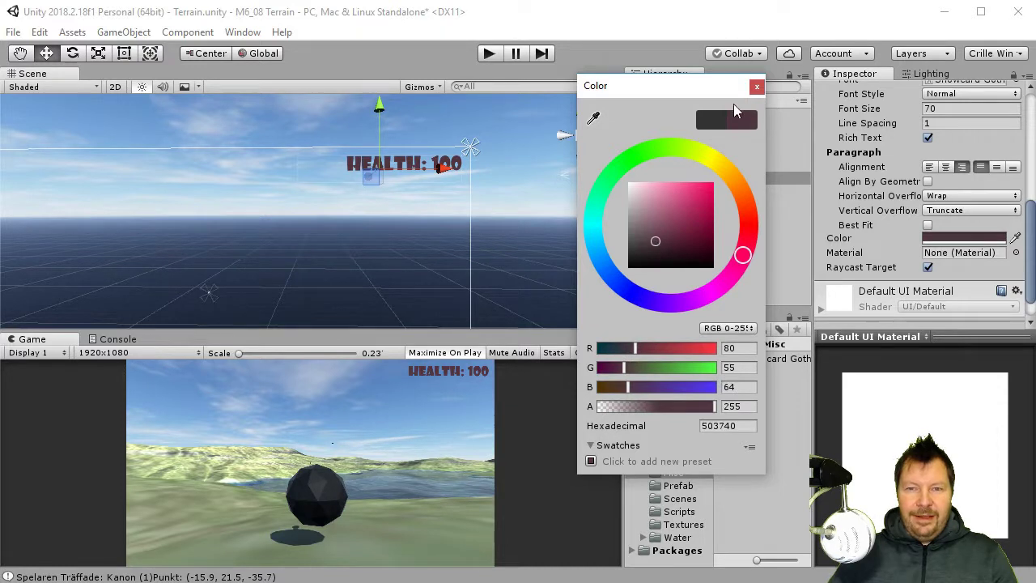
pyautogui.click(755, 88)
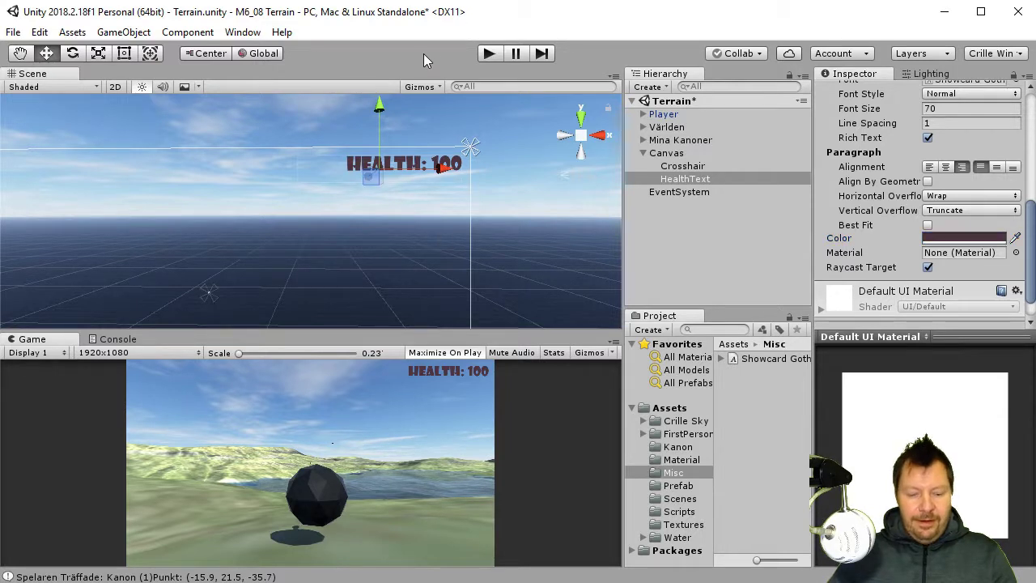
pyautogui.hotkey('ctrl', 's')
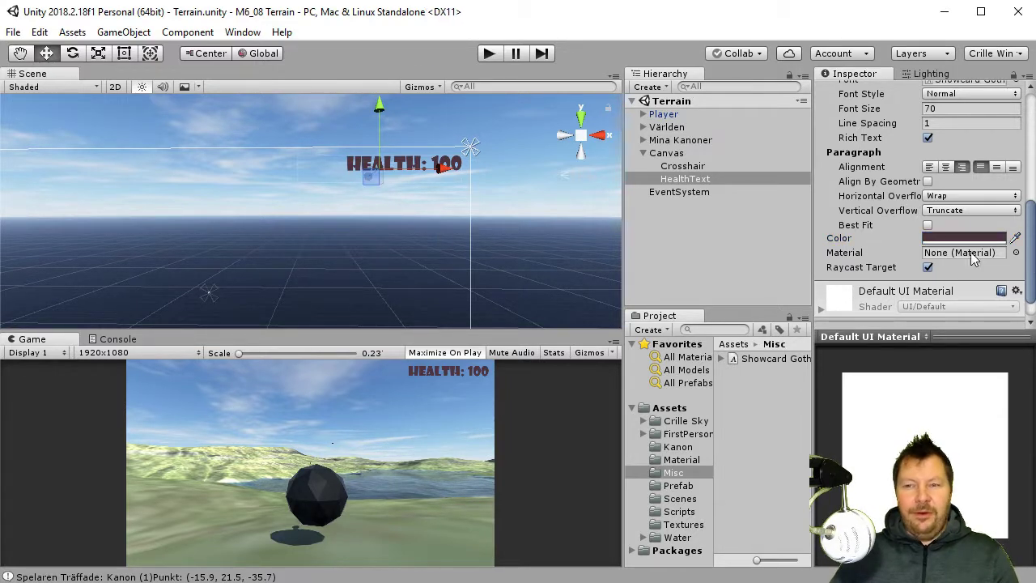
# - Compare the full canvas with the terrain, and frame the Player to view it and its surroundings from above
pyautogui.scroll(-4, 340, 231)
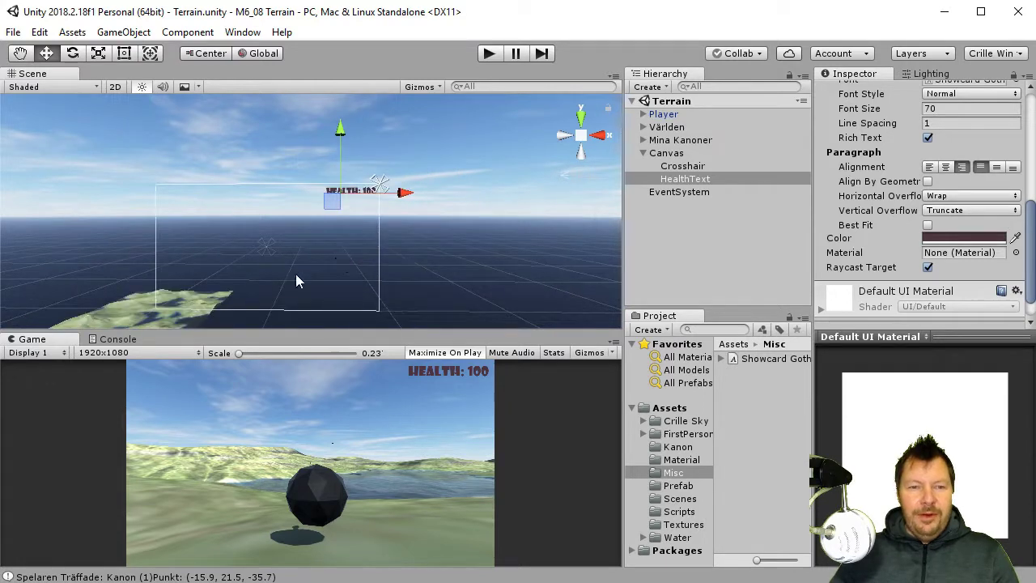
pyautogui.moveTo(232, 288)
pyautogui.mouseDown(button='middle')
pyautogui.moveTo(284, 252)
pyautogui.moveTo(304, 279)
pyautogui.mouseUp(button='middle')
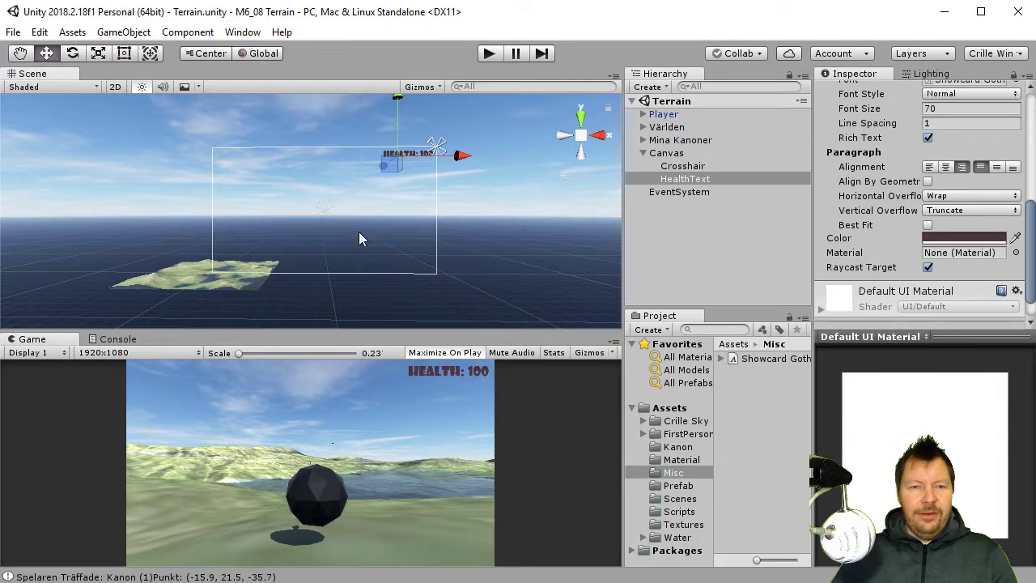
pyautogui.scroll(1, 359, 232)
pyautogui.click(665, 114)
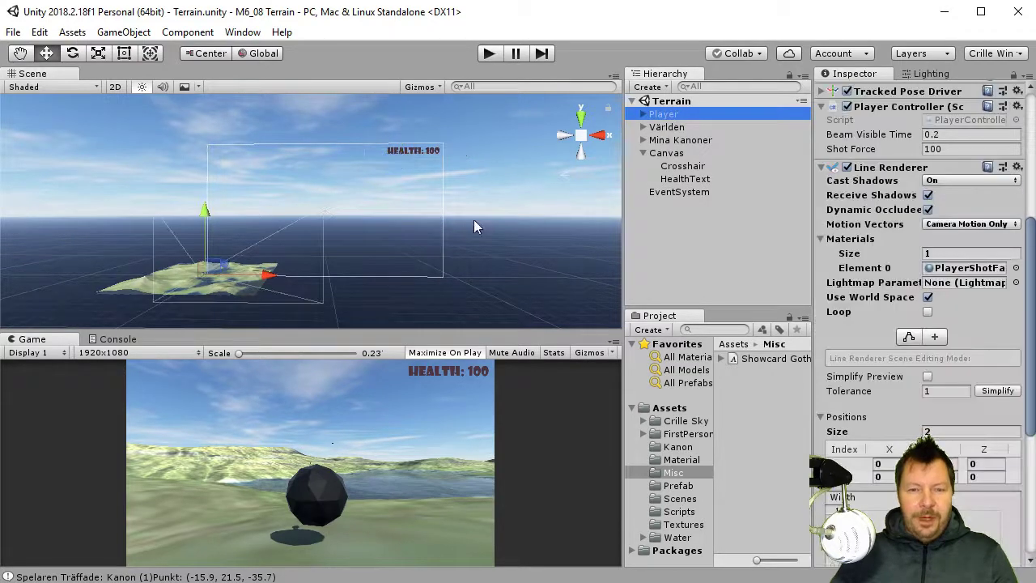
pyautogui.press('f')
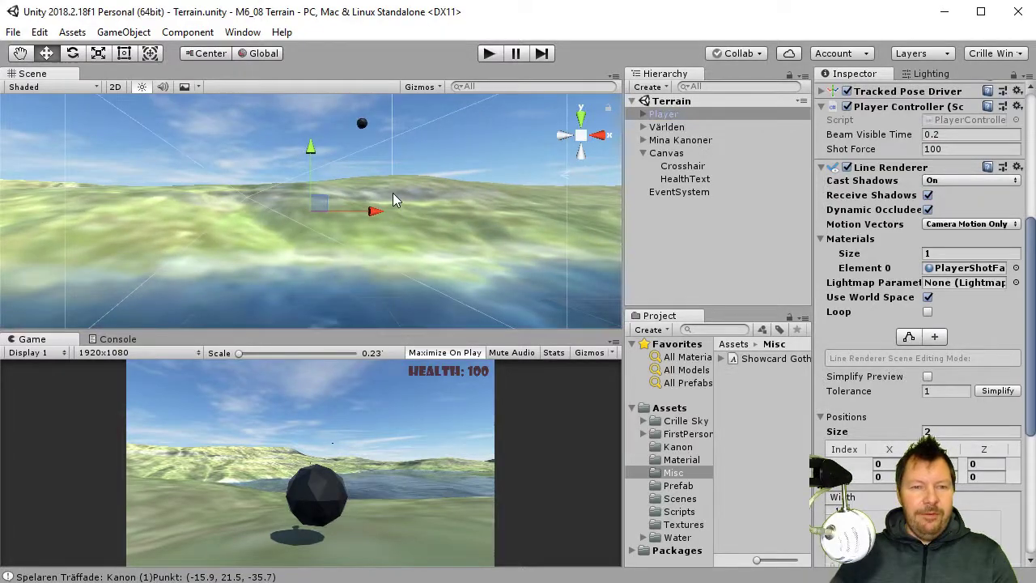
pyautogui.keyDown('alt'); pyautogui.moveTo(393, 194); pyautogui.dragTo(290, 259); pyautogui.keyUp('alt')
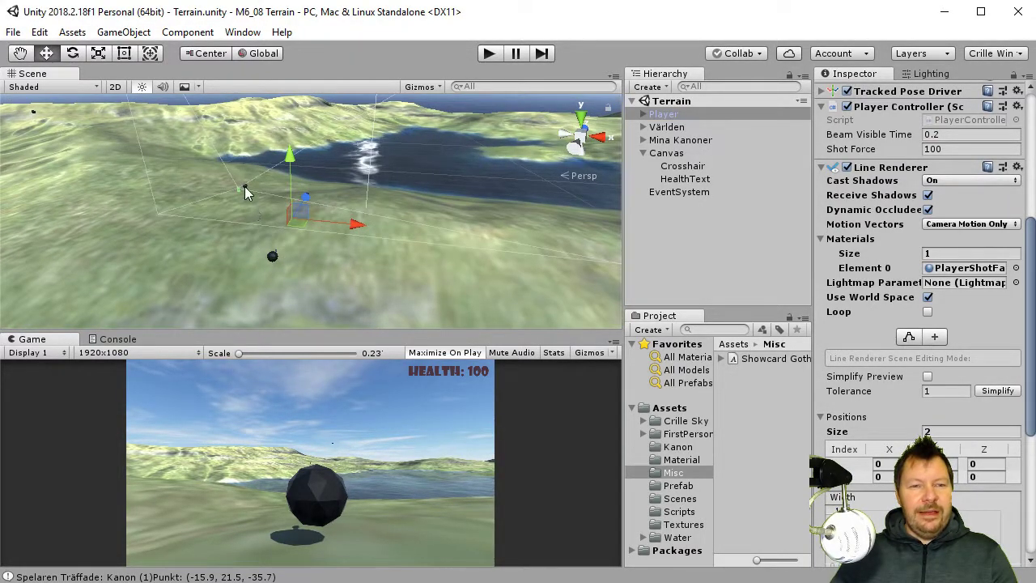
pyautogui.keyDown('alt'); pyautogui.moveTo(293, 217); pyautogui.dragTo(275, 234); pyautogui.keyUp('alt')
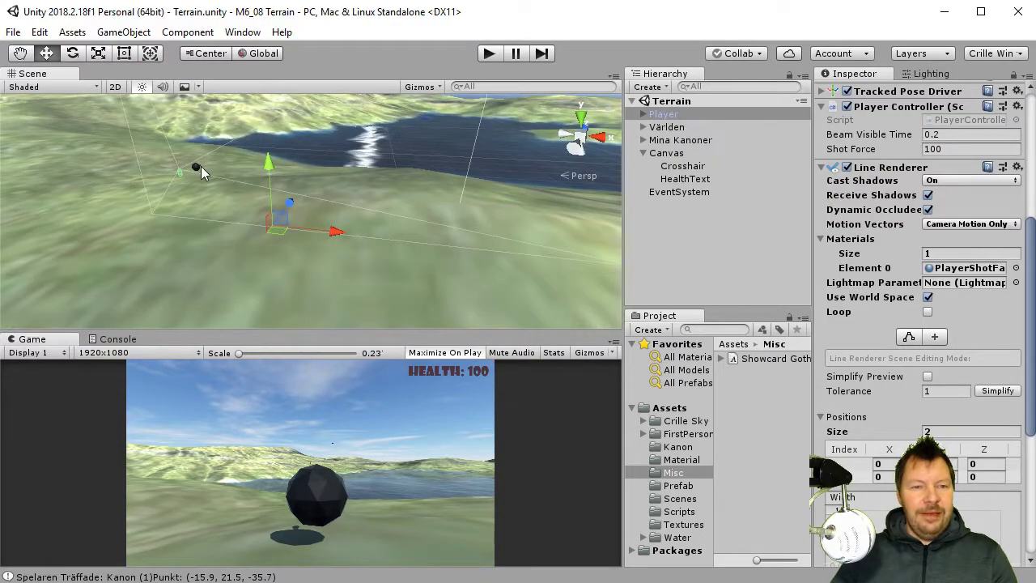